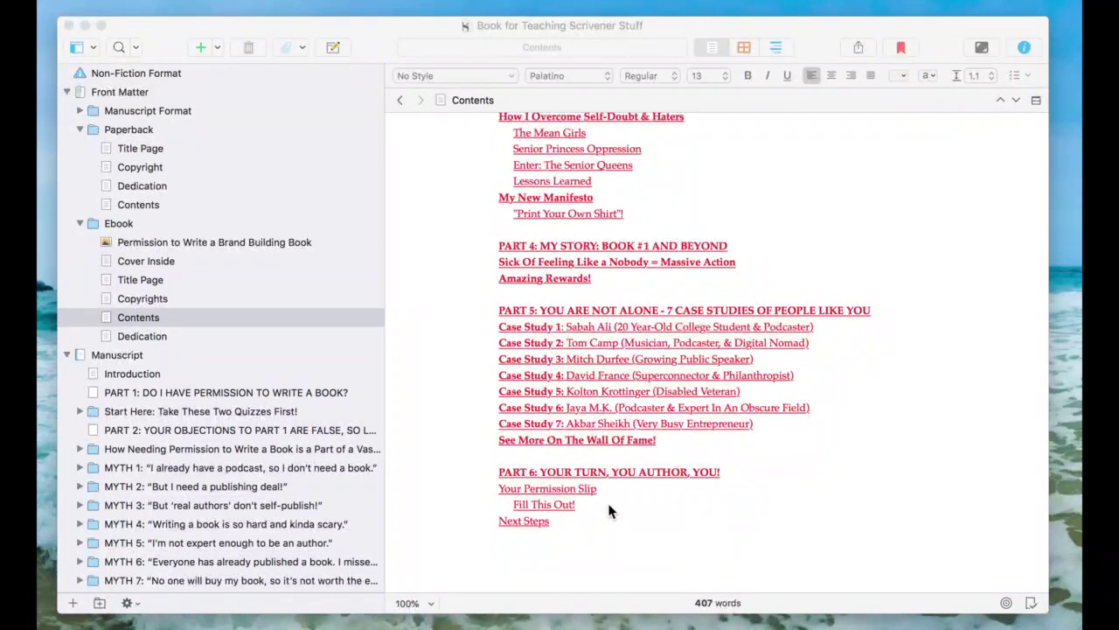
# - Bring the project window forward and select the Ebook Contents document in the binder
pyautogui.press('super+Tab')
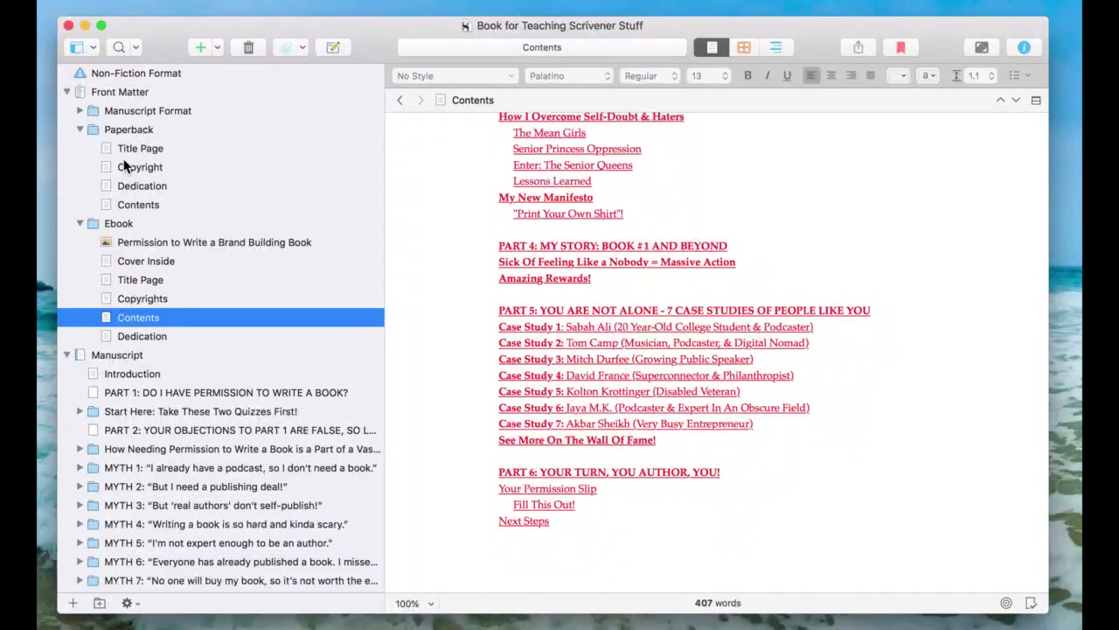
pyautogui.scroll(-3, 123, 158)
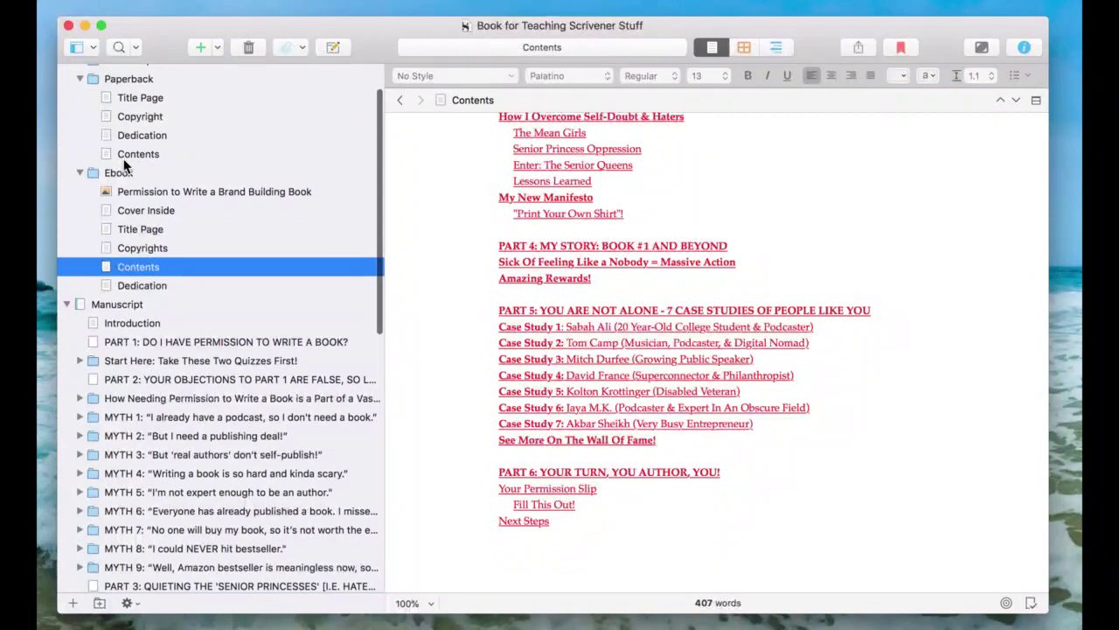
pyautogui.scroll(15, 470, 241)
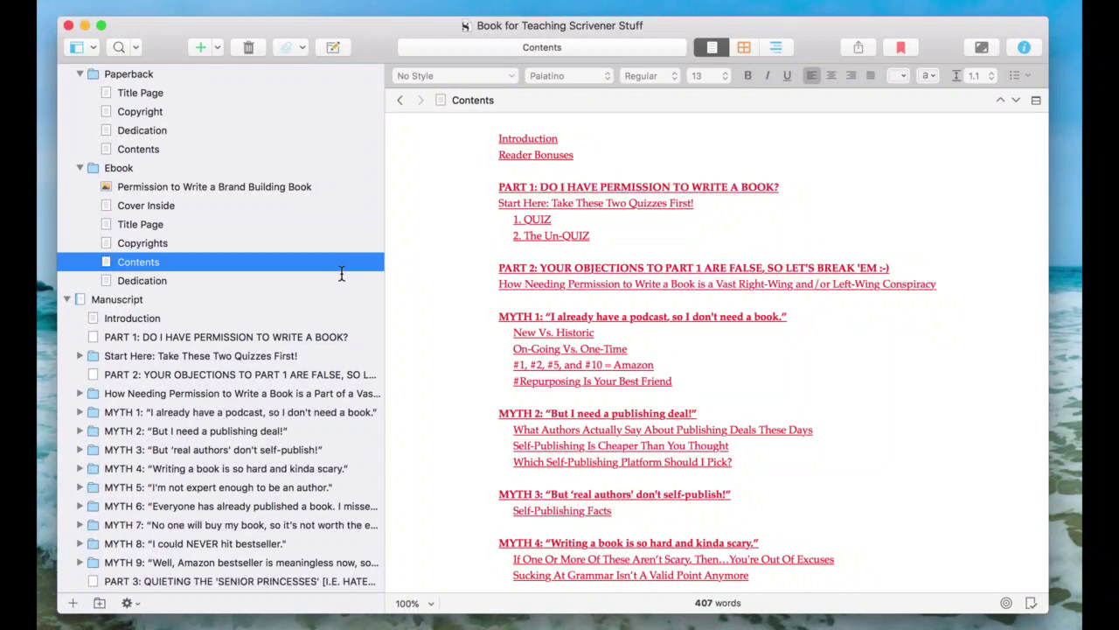
pyautogui.click(207, 243)
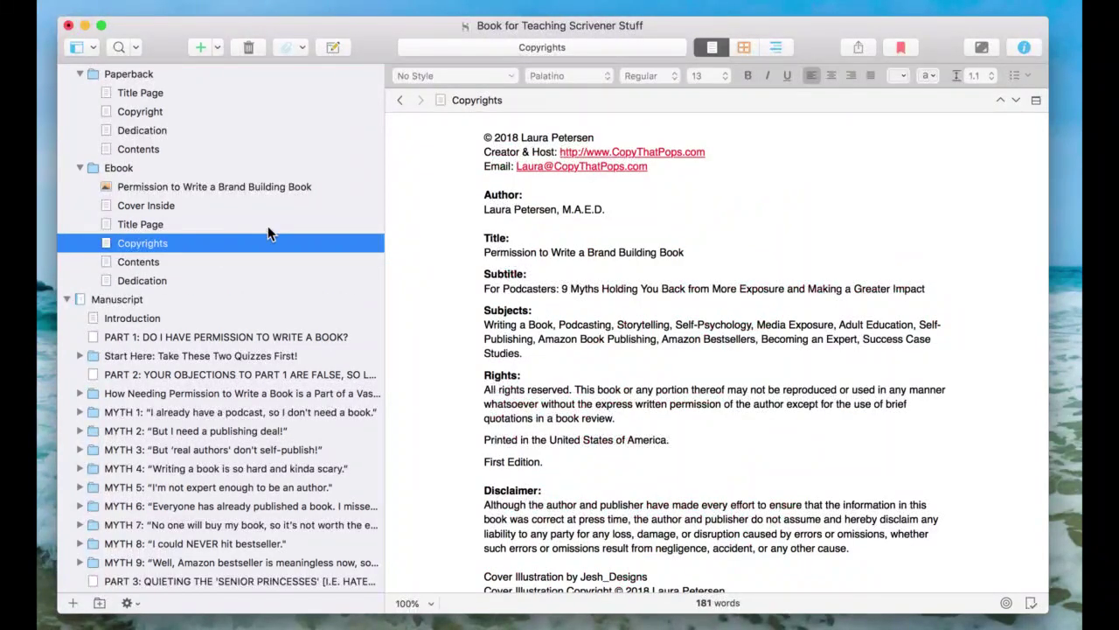
pyautogui.click(135, 261)
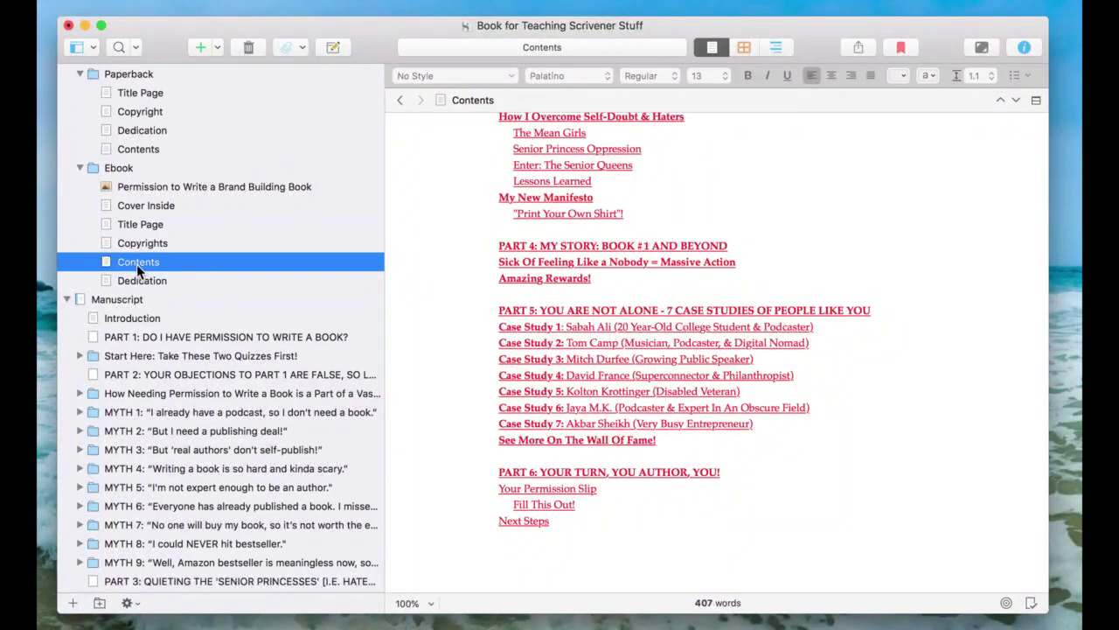
# - Add a new text document named ToC right after Contents and open it for editing
pyautogui.rightClick(136, 264)
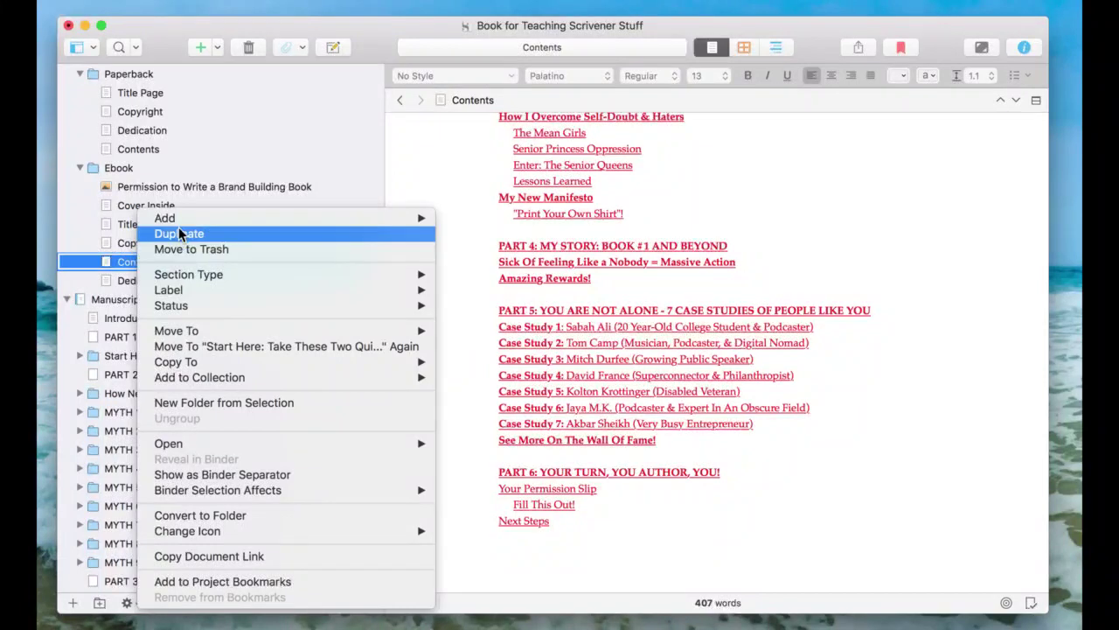
pyautogui.moveTo(189, 220)
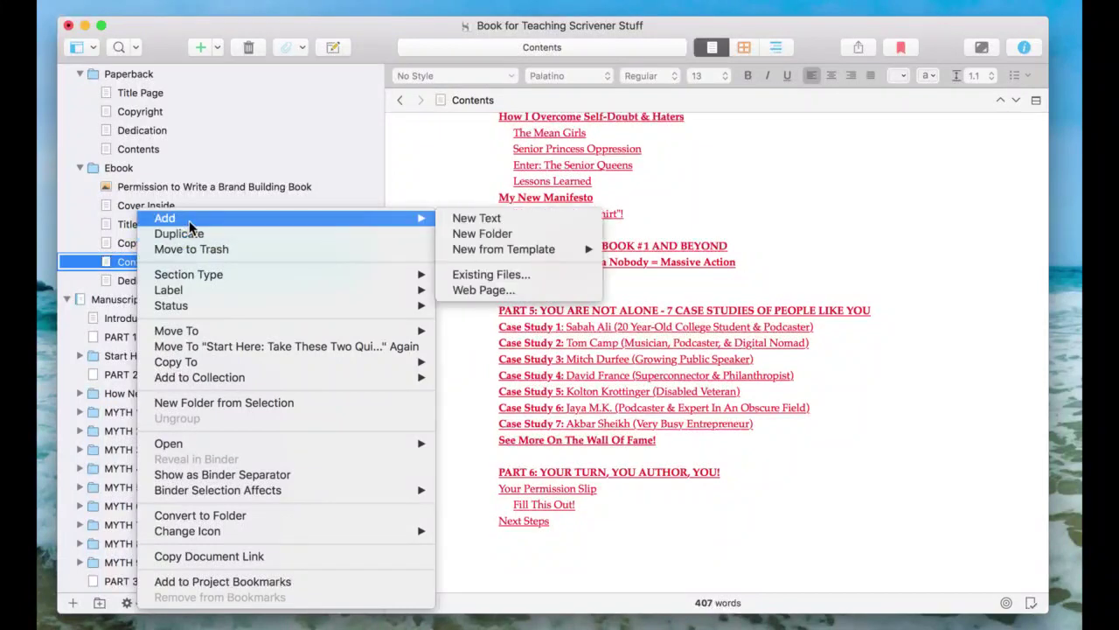
pyautogui.click(479, 220)
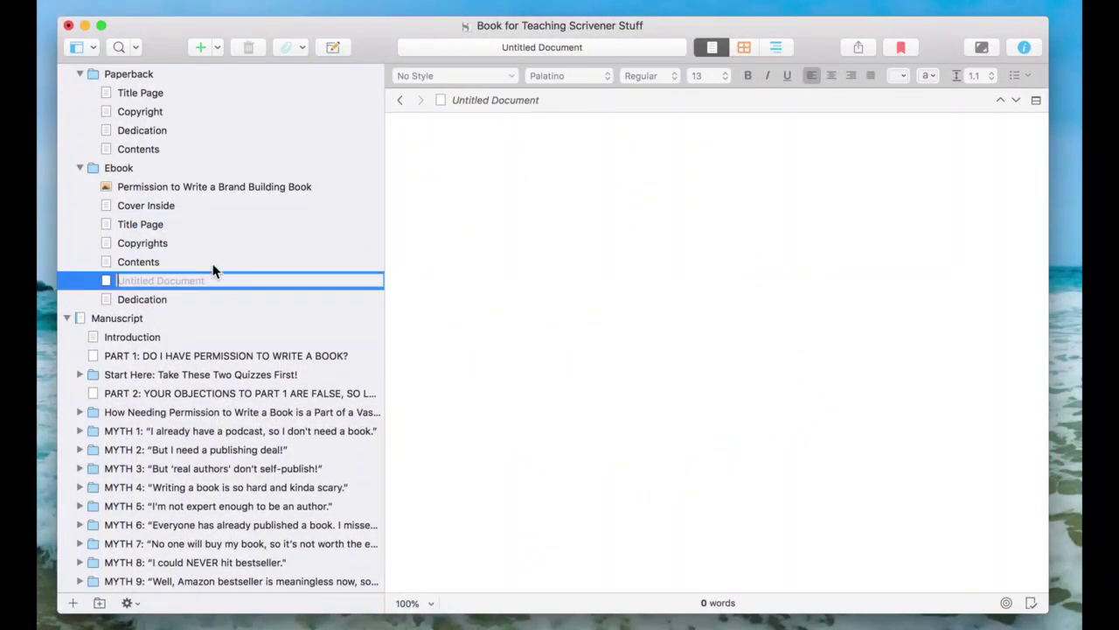
pyautogui.write('ToC')
pyautogui.click(286, 390)
pyautogui.click(129, 281)
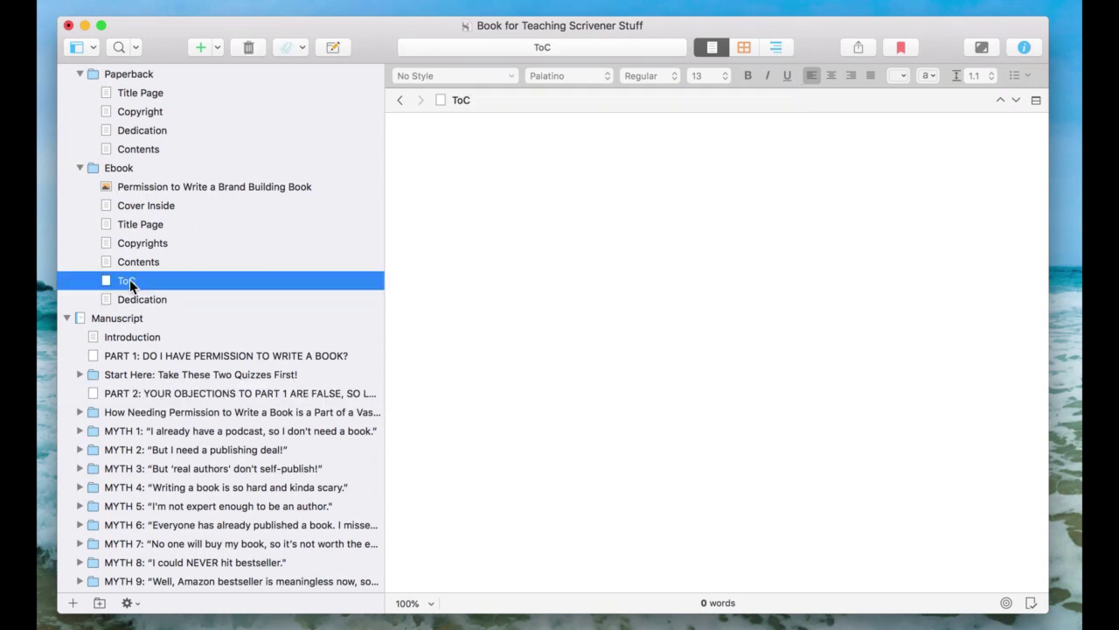
pyautogui.click(519, 250)
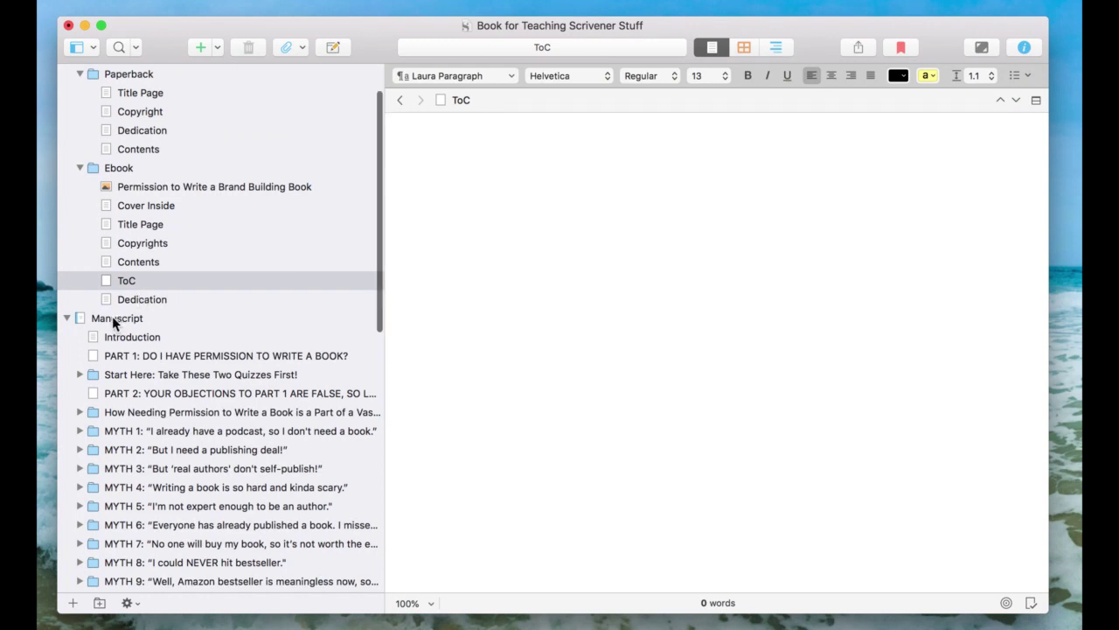
pyautogui.scroll(-3, 111, 315)
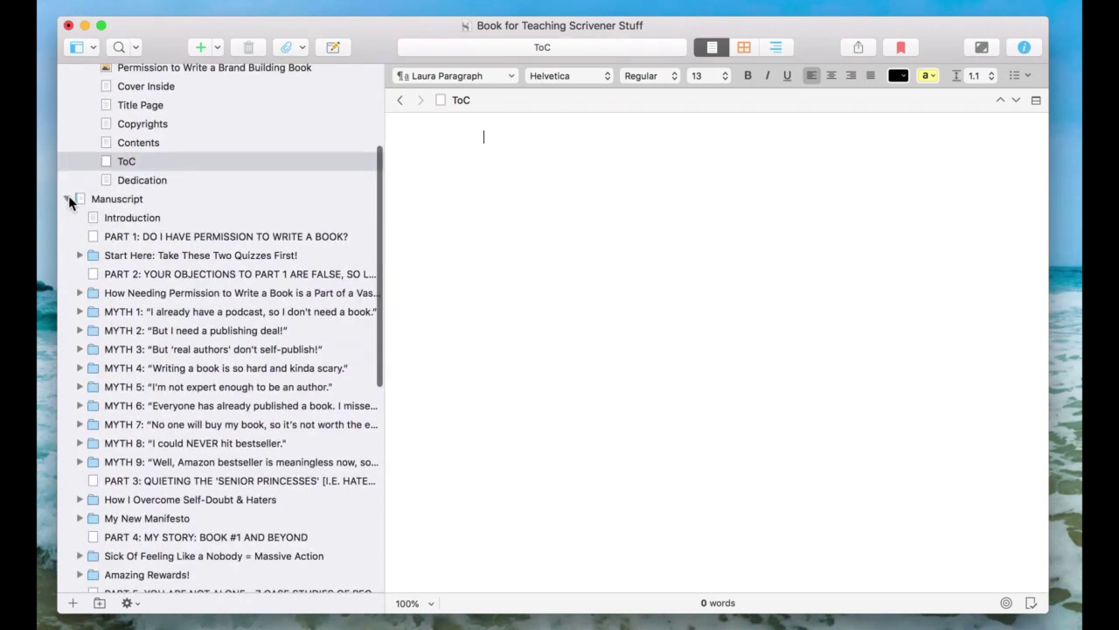
pyautogui.click(69, 200)
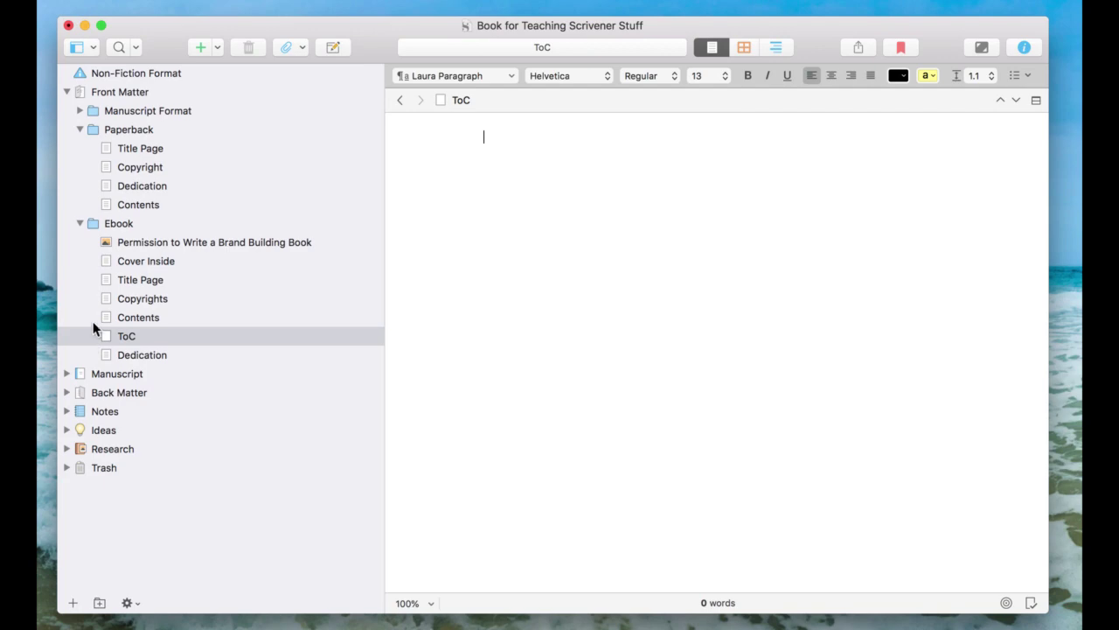
pyautogui.click(67, 373)
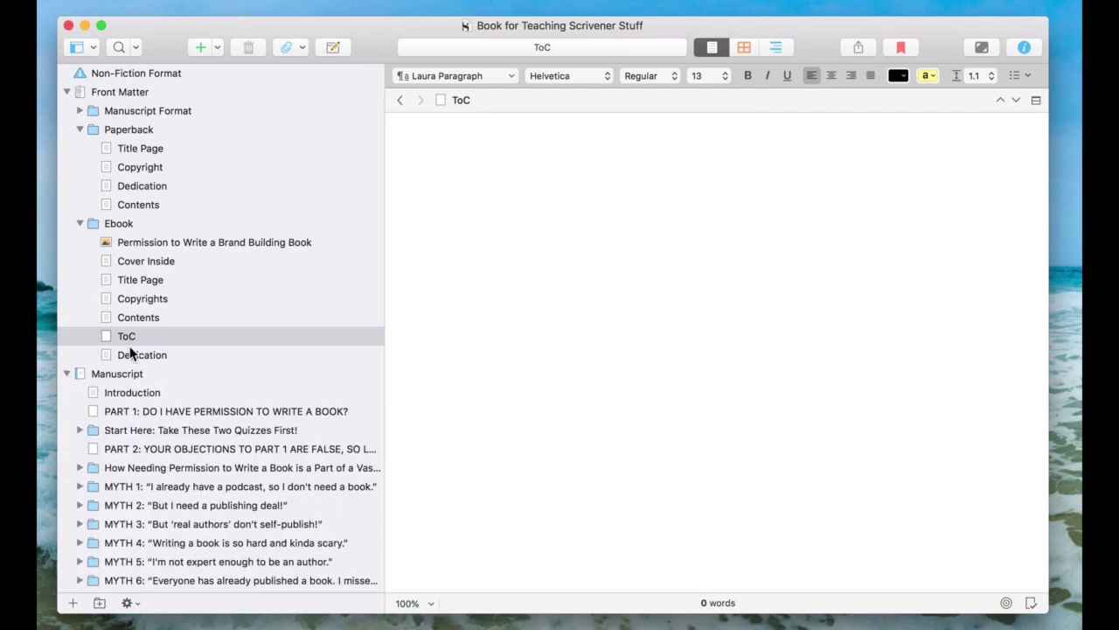
pyautogui.scroll(-6, 129, 346)
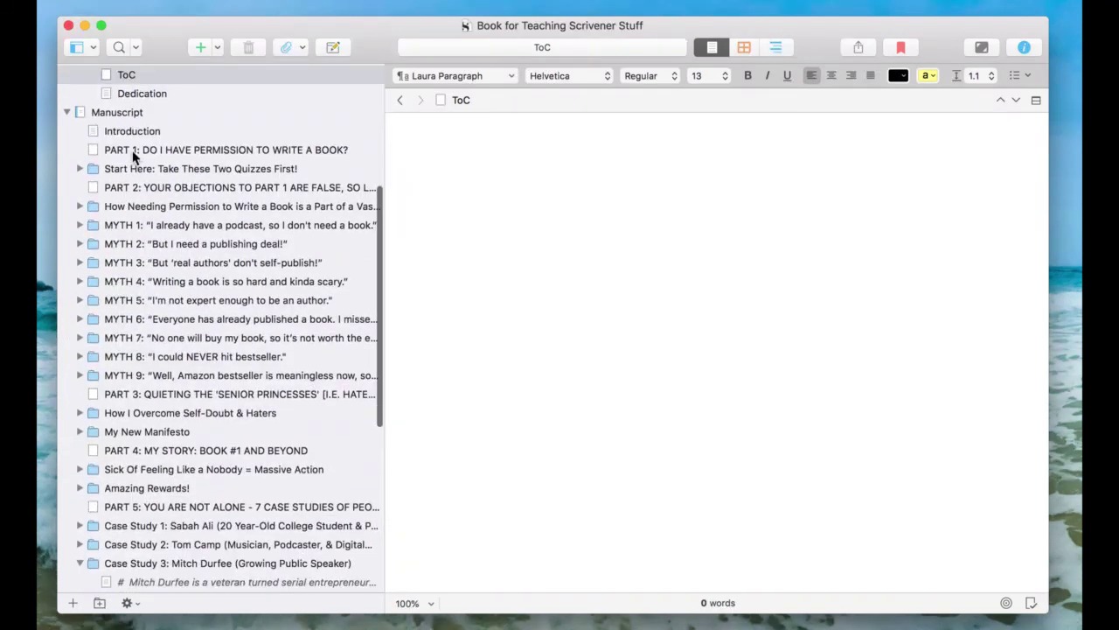
pyautogui.click(136, 133)
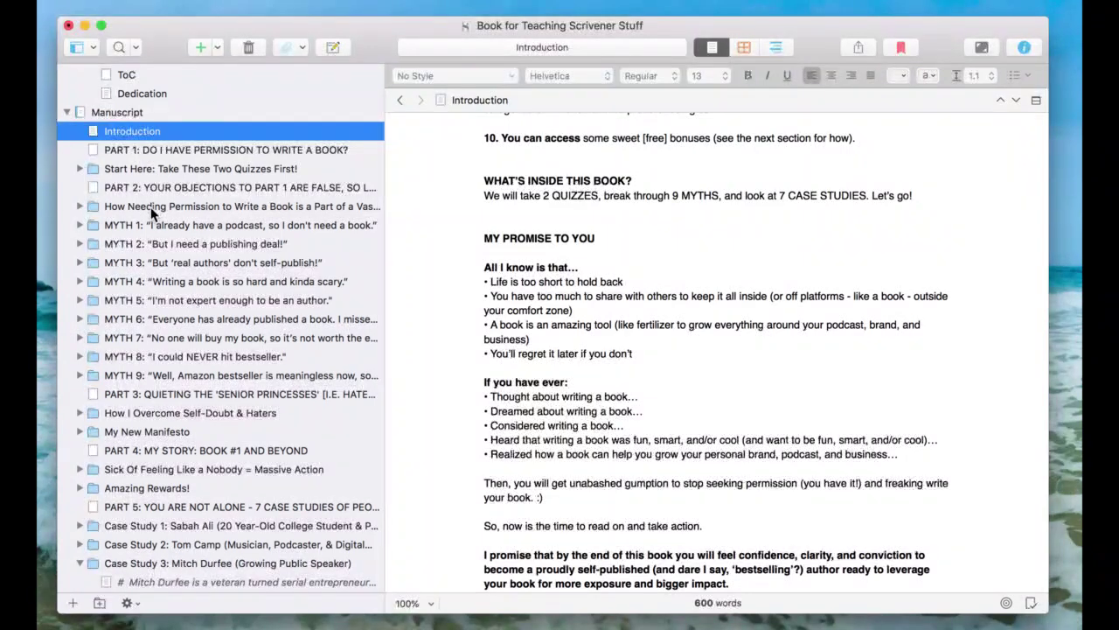
pyautogui.keyDown('shift'); pyautogui.click(184, 395); pyautogui.keyUp('shift')
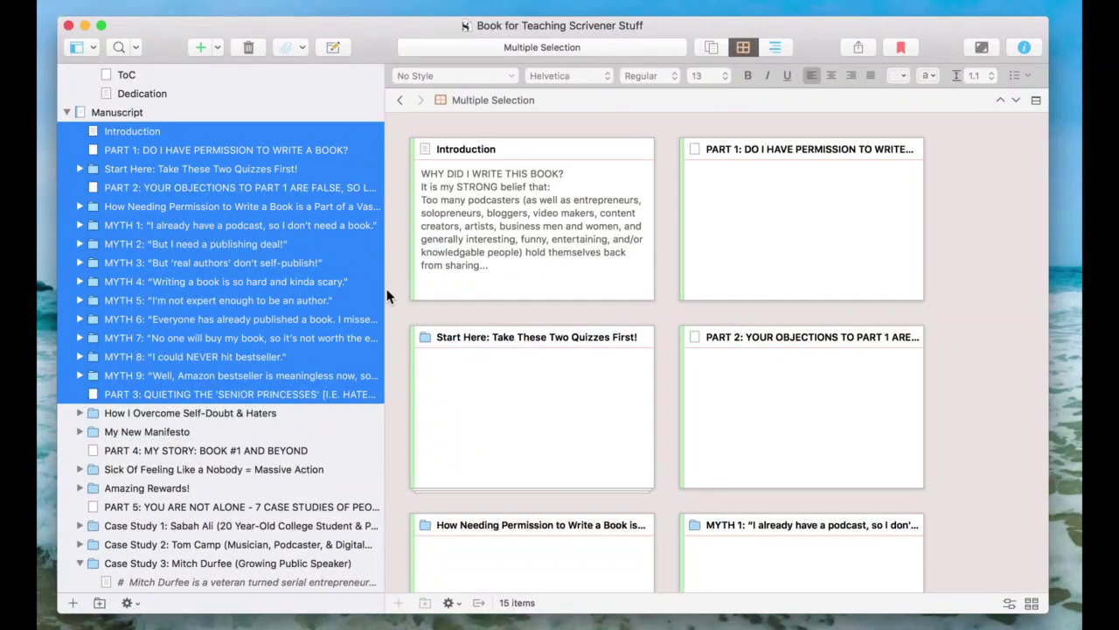
pyautogui.scroll(1, 288, 188)
pyautogui.scroll(2, 288, 187)
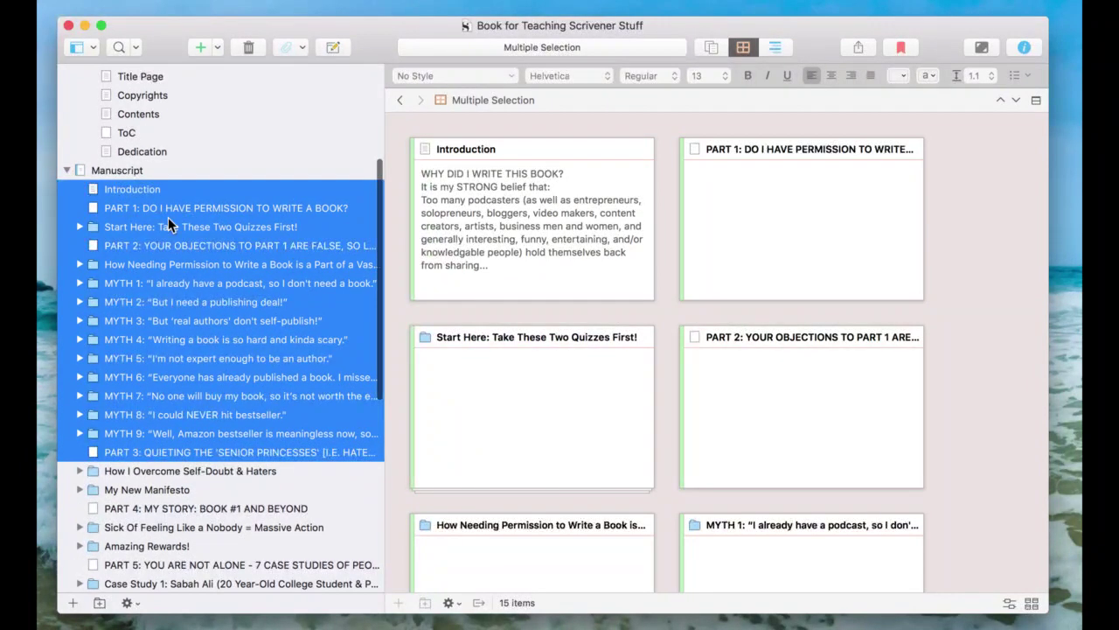
pyautogui.scroll(3, 146, 195)
pyautogui.click(130, 184)
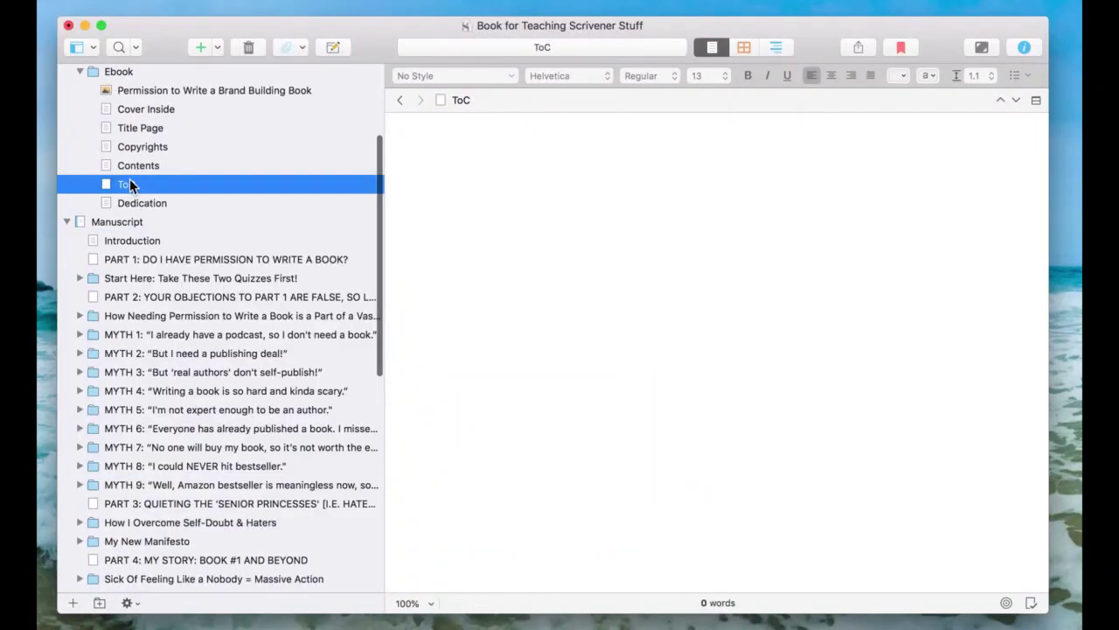
pyautogui.click(492, 211)
# - Paste the linked section-title list and add blank lines before PART 1, PART 2, MYTH 1 and PART 3
pyautogui.write('Introduction PART 1: DO I HAVE PERMISSION TO WRITE A BOOK? Start Here: Take These Two Quizzes First! PART 2: YOUR OBJECTIONS TO PART 1 ARE FALSE, SO LET\'S BREAK \'EM :-) How Needing Permission to Write a Book is a Part of a Vast Right-Wing and/or Left-Wing Conspiracy MYTH 1: "I already have a podcast, so I don\'t need a book." MYTH 2: "But I need a publishing deal!" MYTH 3: "But \'real authors\' don\'t self-publish!" MYTH 4: "Writing a book is so hard and kinda scary." MYTH 5: "I\'m not expert enough to be an author." MYTH 6: "Everyone has already published a book. I missed the boat." MYTH 7: "No one will buy my book, so it\'s not worth the effort." MYTH 8: "I could NEVER hit bestseller." MYTH 9: "Well, Amazon bestseller is meaningless now, so why bother?" PART 3: QUIETING THE \'SENIOR PRINCESSES\' [I.E. HATERS INSIDE & OUTSIDE YOUR HEAD]')
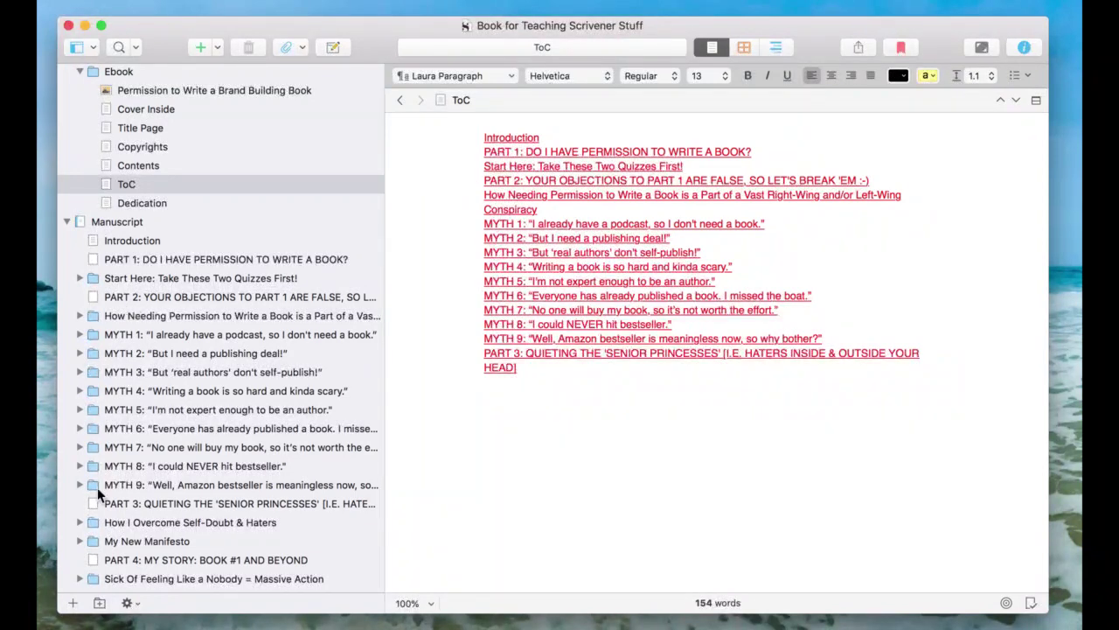
pyautogui.click(485, 152)
pyautogui.press('Return')
pyautogui.press('Down')
pyautogui.press('Return')
pyautogui.press('Down')
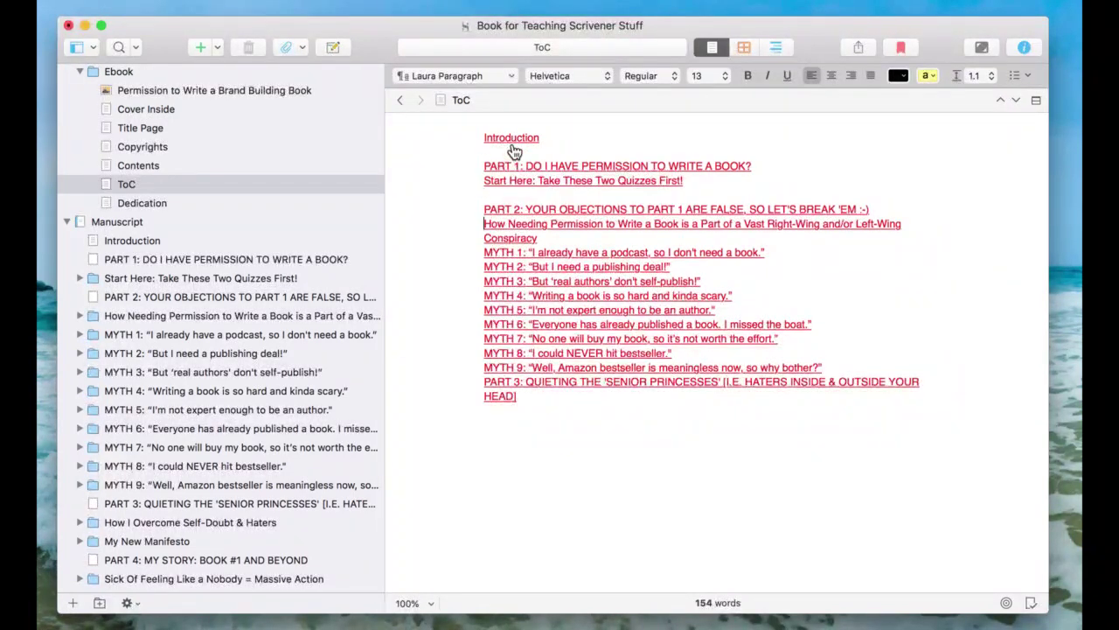
pyautogui.press('Return')
pyautogui.press('Down')
pyautogui.press('Down')
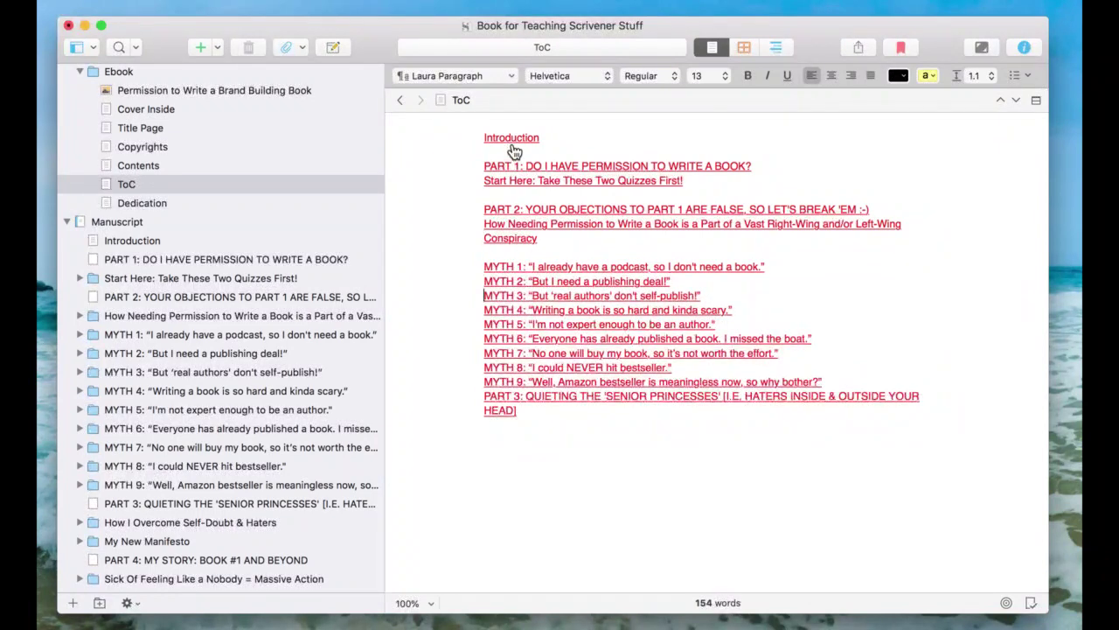
pyautogui.press('Down')
pyautogui.press('Down')
pyautogui.press('Return')
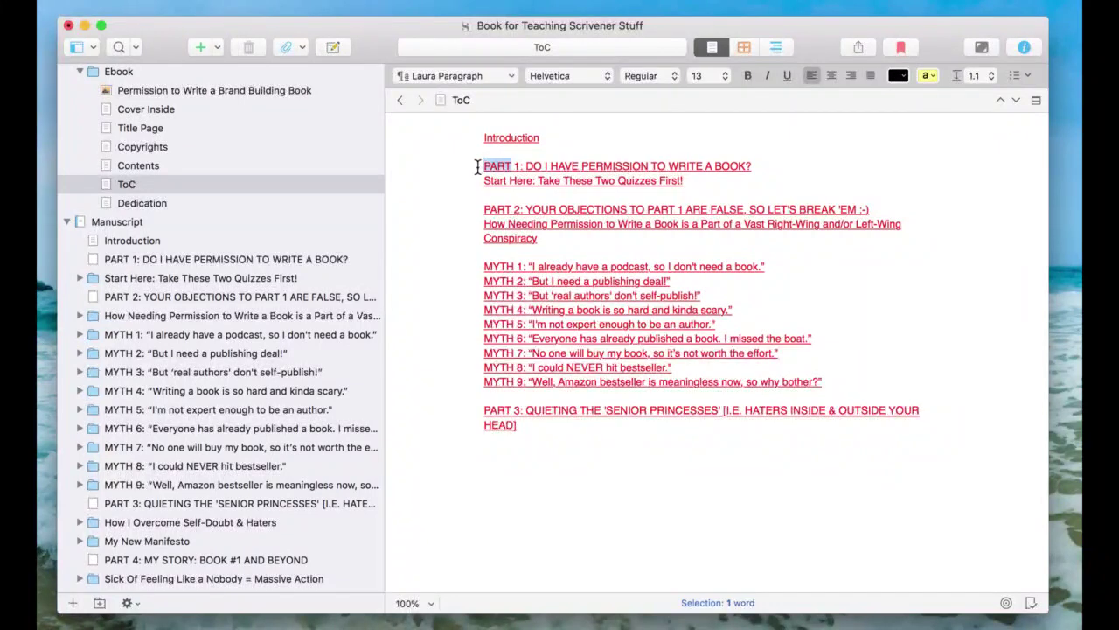
# - Bold the PART 1, PART 2 and PART 3 headings, then reopen the Ebook Contents document
pyautogui.tripleClick(477, 166)
pyautogui.press('super+b')
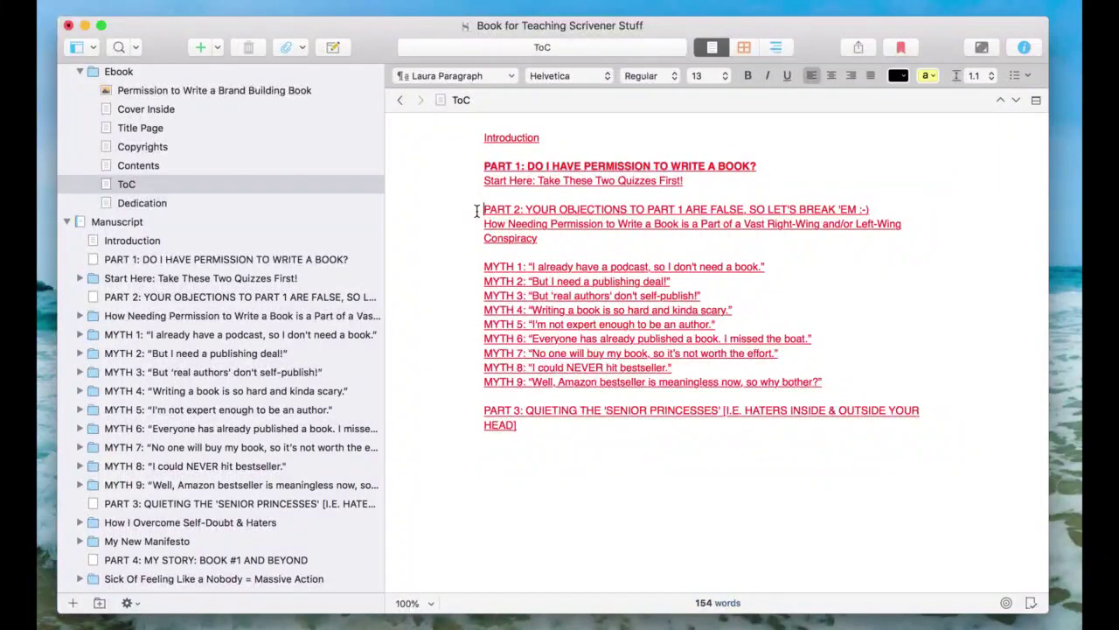
pyautogui.tripleClick(478, 209)
pyautogui.press('super+b')
pyautogui.tripleClick(481, 410)
pyautogui.press('super+b')
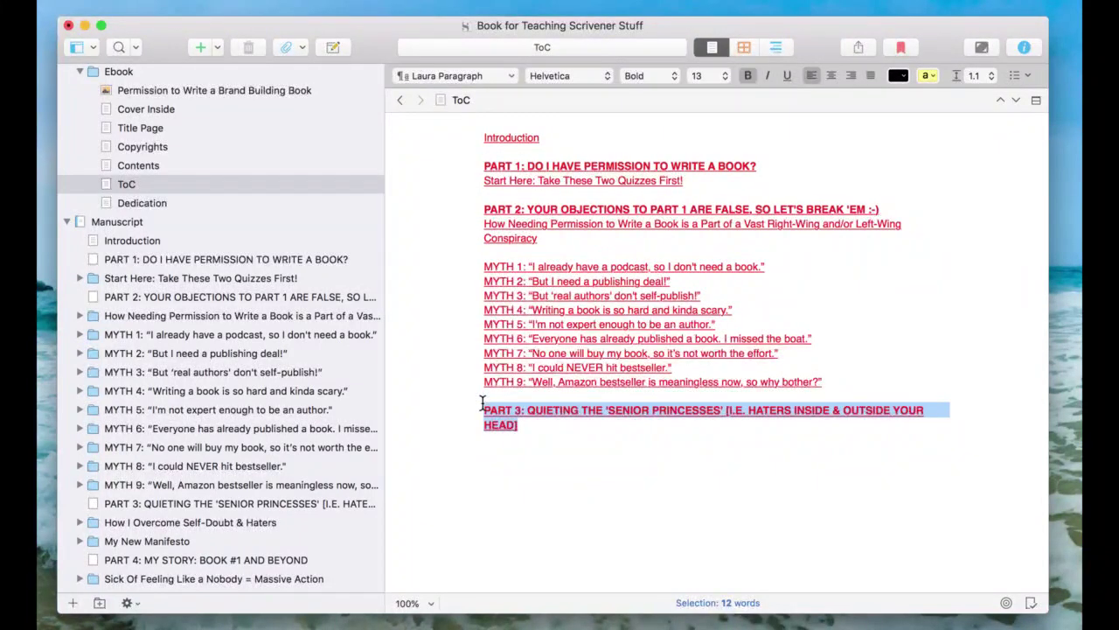
pyautogui.click(597, 474)
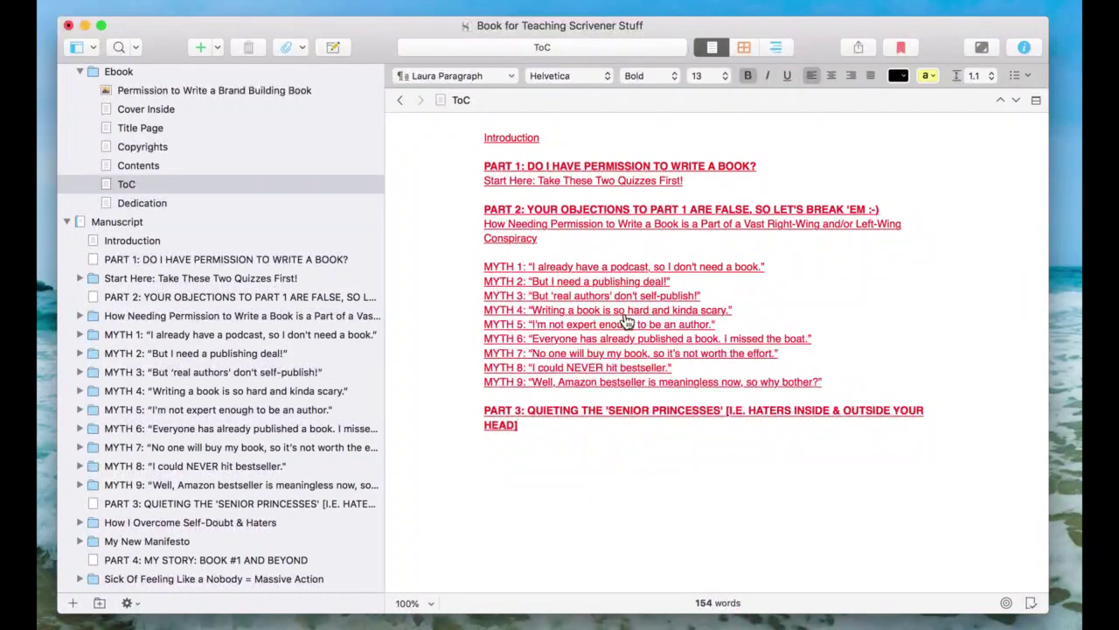
pyautogui.click(154, 166)
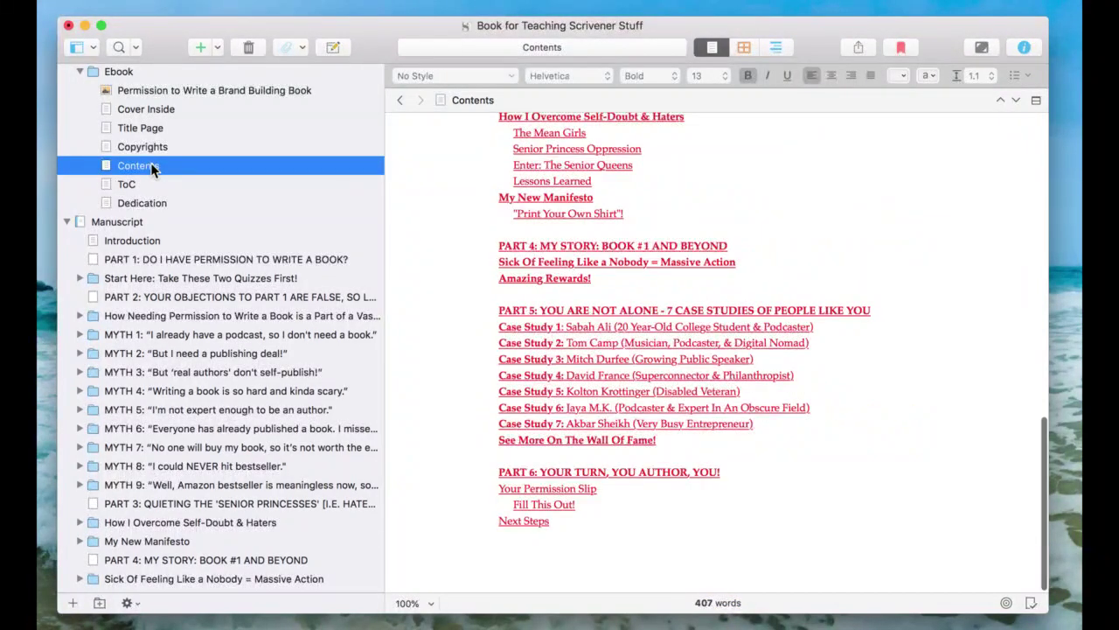
# - Return to ToC and expand the conspiracy folder, MYTH 1, MYTH 2 and MYTH 3 in the binder
pyautogui.scroll(3, 544, 239)
pyautogui.scroll(10, 545, 244)
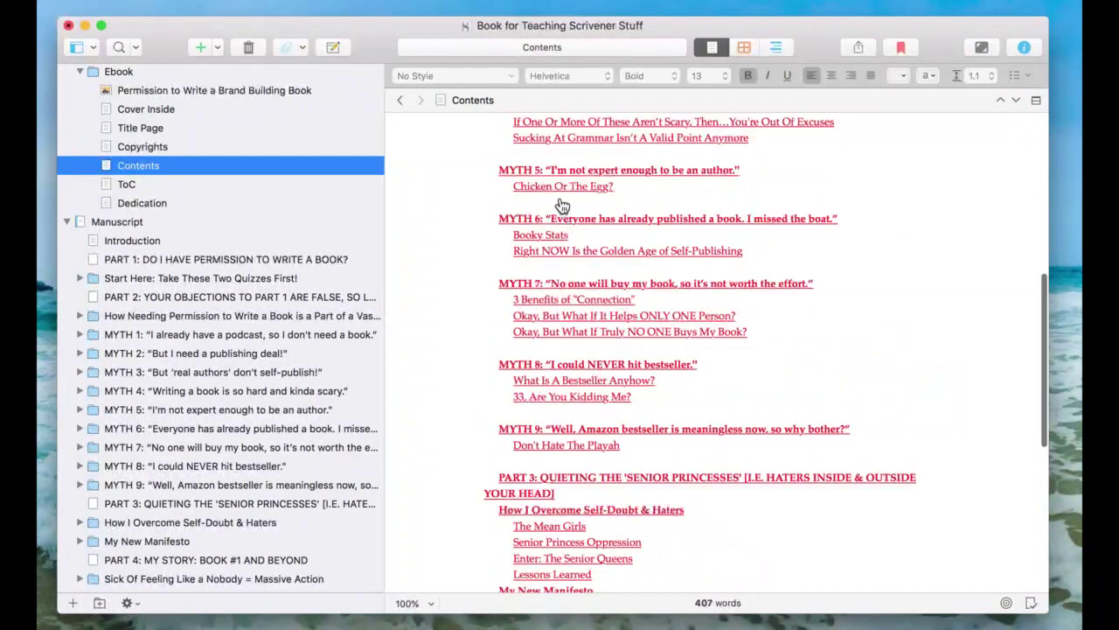
pyautogui.click(130, 186)
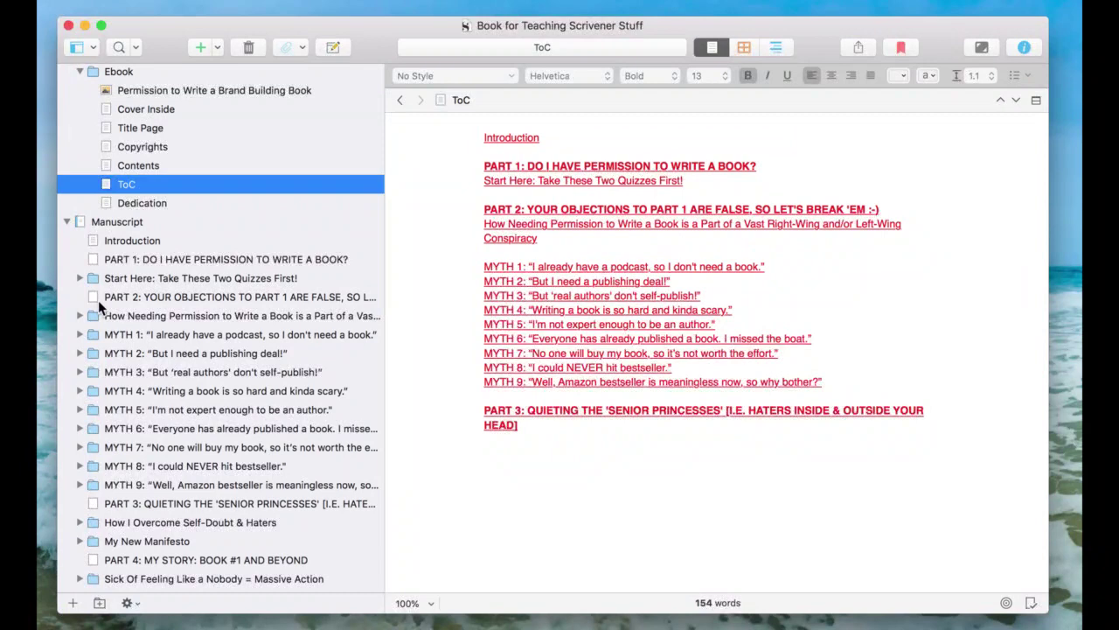
pyautogui.scroll(-3, 98, 299)
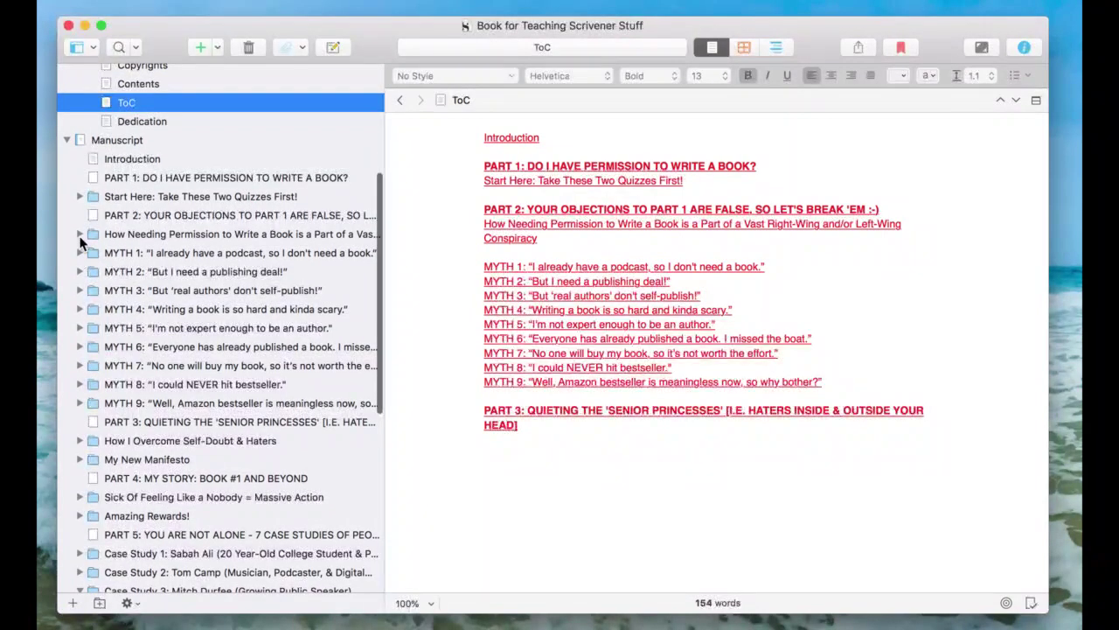
pyautogui.click(79, 233)
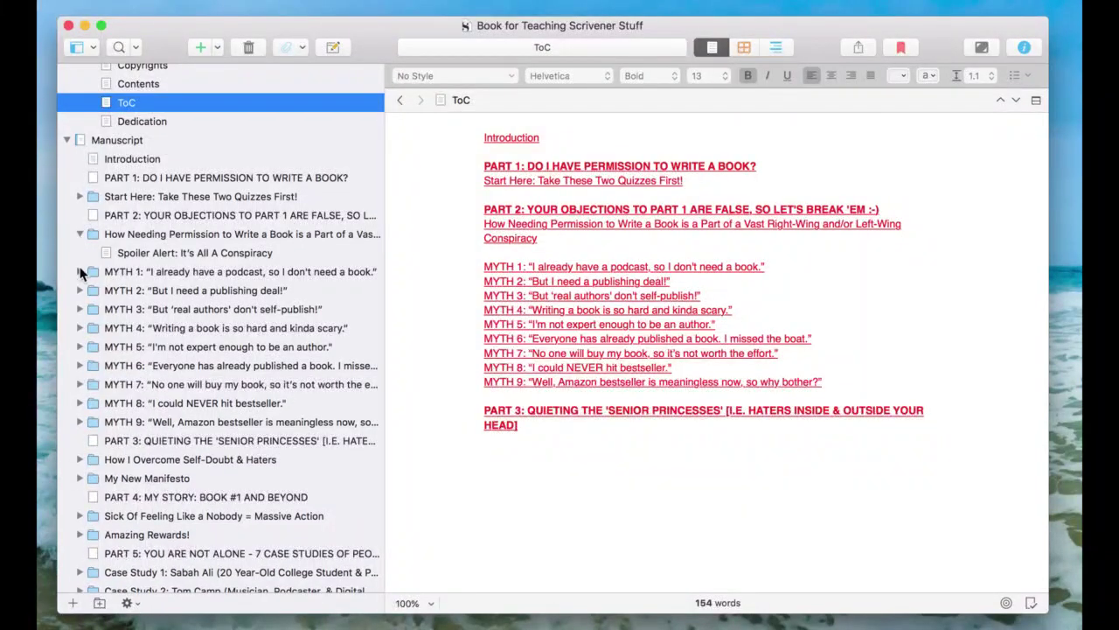
pyautogui.click(80, 272)
pyautogui.scroll(-1, 83, 315)
pyautogui.click(79, 343)
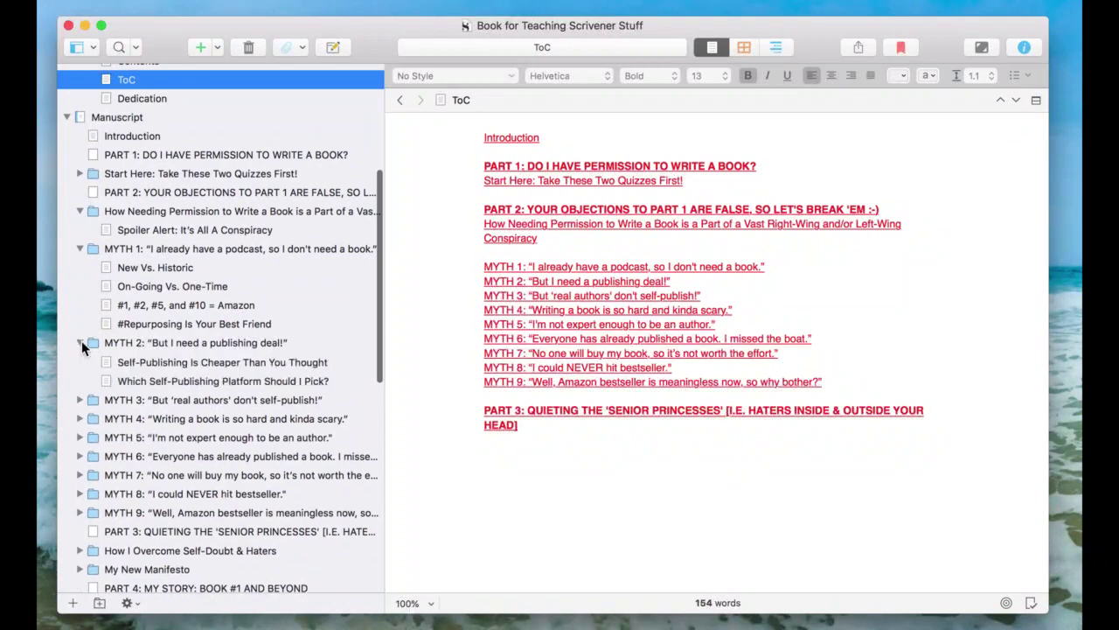
pyautogui.scroll(-2, 82, 340)
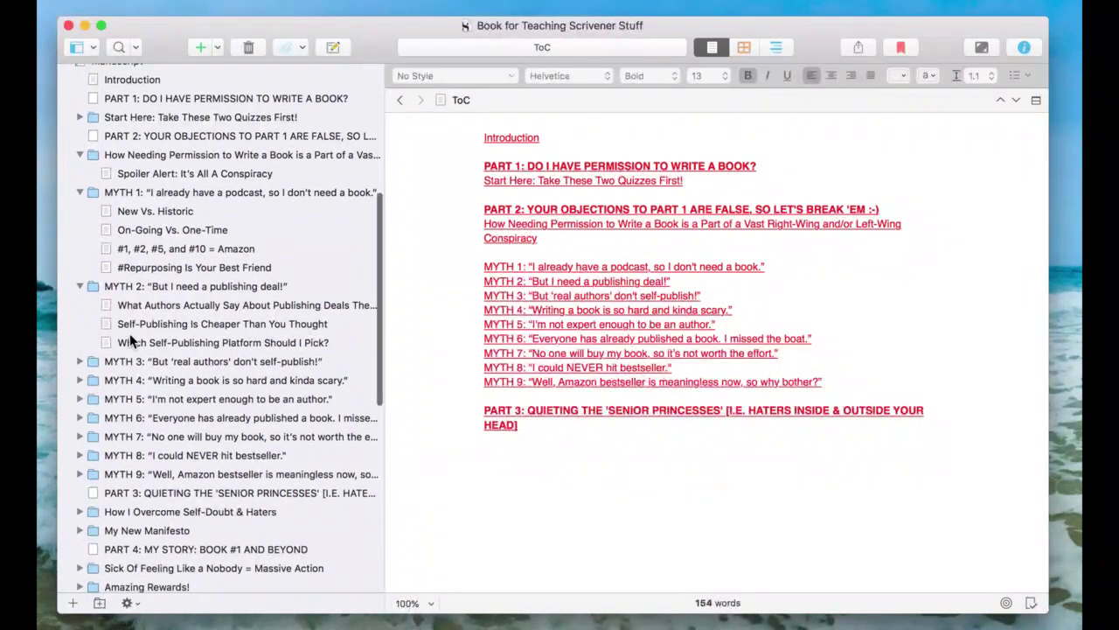
pyautogui.click(80, 361)
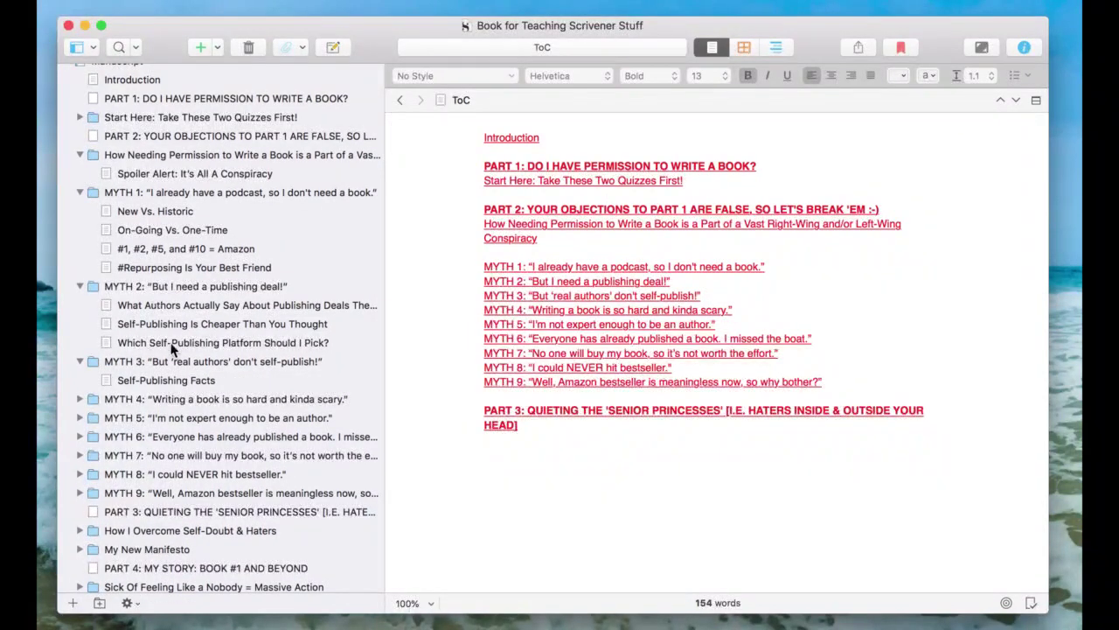
pyautogui.scroll(3, 123, 326)
# - Paste Introduction through Self-Publishing Facts as a regular-weight linked list below the PART 3 entry
pyautogui.click(121, 153)
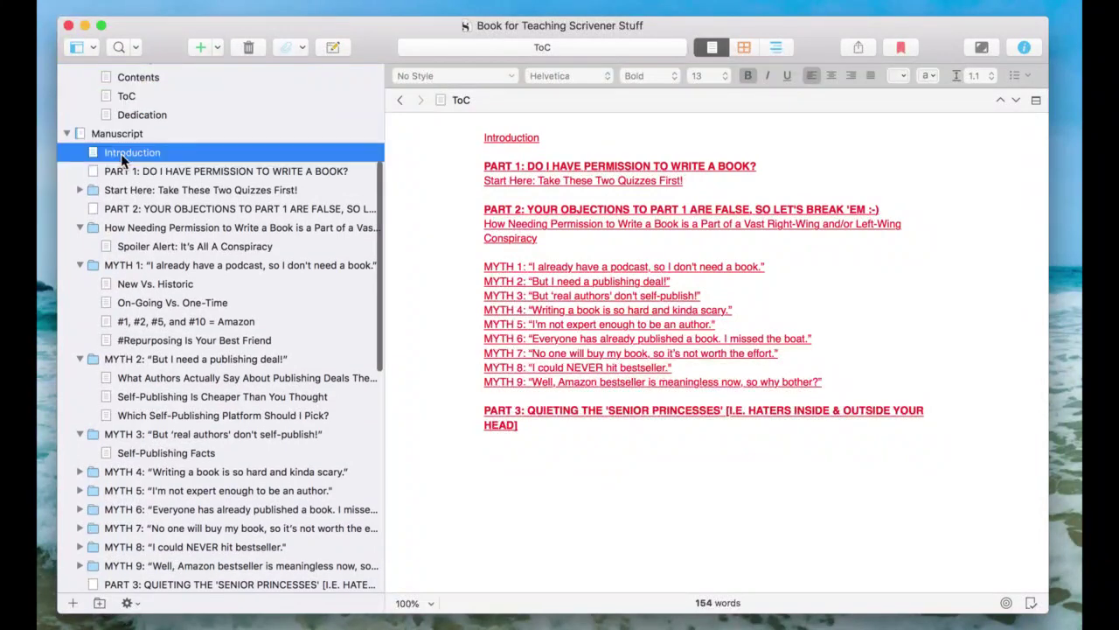
pyautogui.keyDown('shift'); pyautogui.click(152, 455); pyautogui.keyUp('shift')
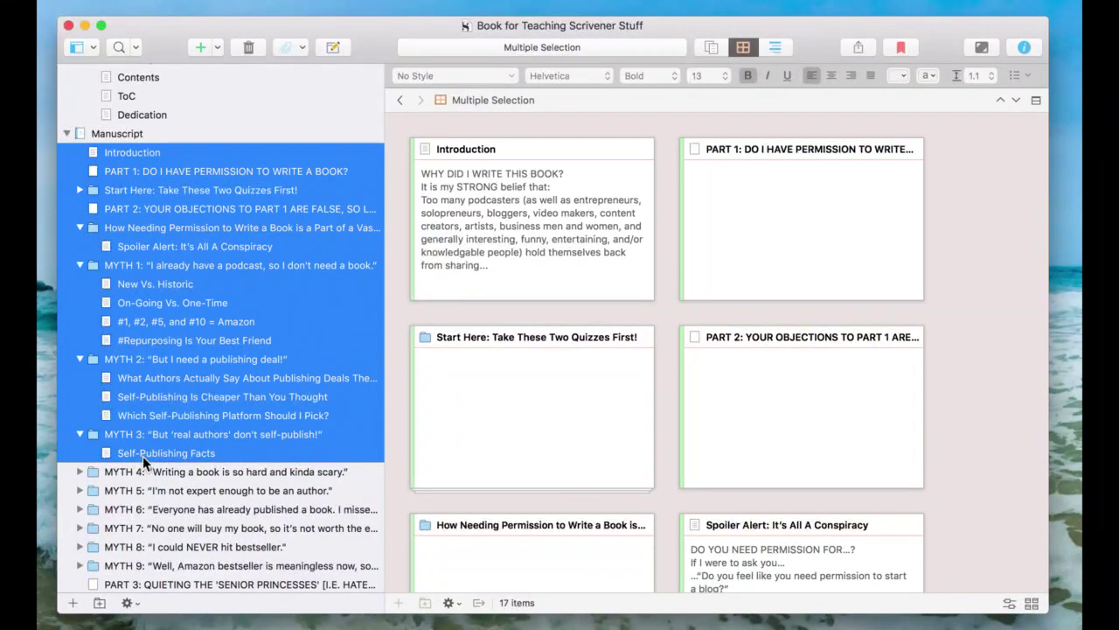
pyautogui.scroll(3, 136, 164)
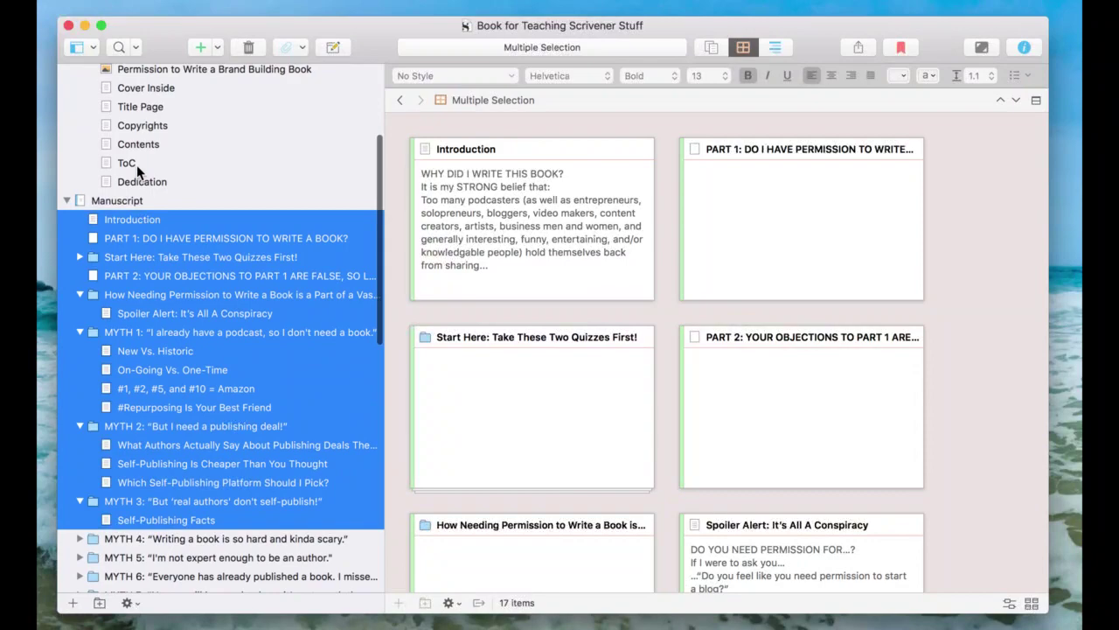
pyautogui.click(136, 165)
pyautogui.click(529, 426)
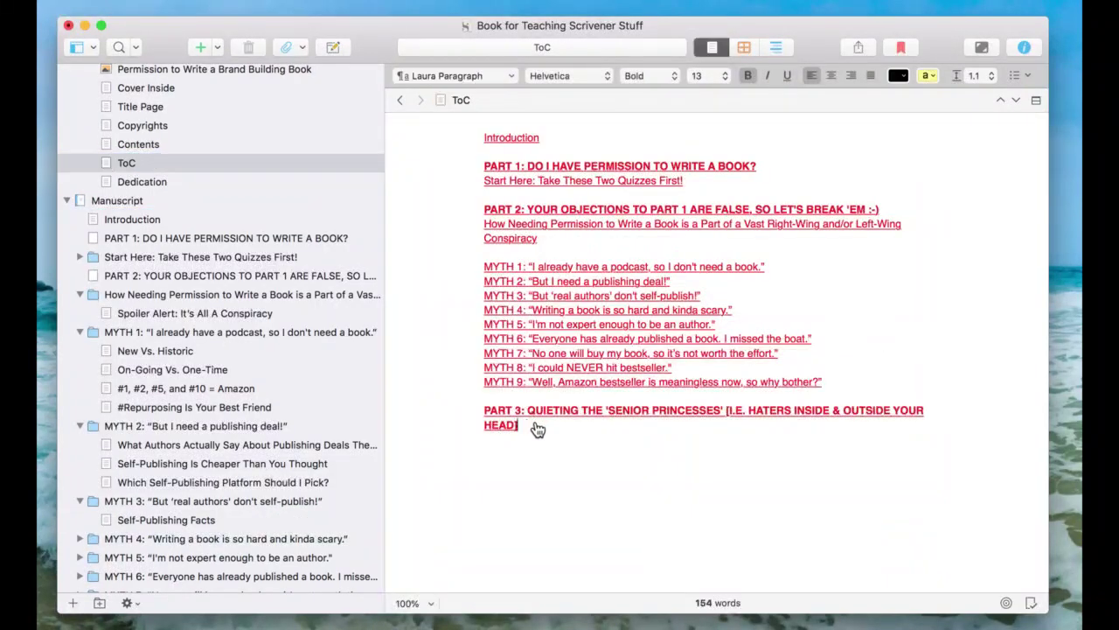
pyautogui.press('Return')
pyautogui.press('Return')
pyautogui.write('Introduction PART 1: DO I HAVE PERMISSION TO WRITE A BOOK? Start Here: Take These Two Quizzes First! PART 2: YOUR OBJECTIONS TO PART 1 ARE FALSE, SO LET\'S BREAK \'EM :-) How Needing Permission to Write a Book is a Part of a Vast Right-Wing and/or Left-Wing Conspiracy Spoiler Alert: It\'s All A Conspiracy MYTH 1: "I already have a podcast, so I don\'t need a book." New Vs. Historic On-Going Vs. One-Time #1, #2, #5, and #10 = Amazon #Repurposing Is Your Best Friend MYTH 2: "But I need a publishing deal!" What Authors Actually Say About Publishing Deals These Days Self-Publishing Is Cheaper Than You Thought Which Self-Publishing Platform Should I Pick? MYTH 3: "But \'real authors\' don\'t self-publish!" Self-Publishing Facts')
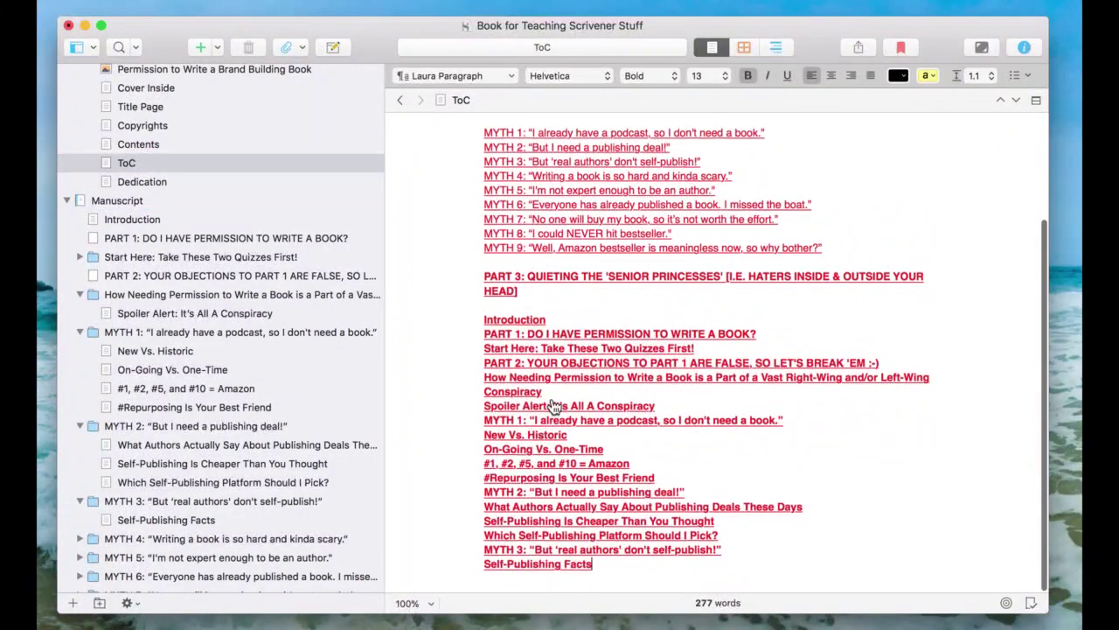
pyautogui.scroll(1, 570, 385)
pyautogui.moveTo(483, 324); pyautogui.dragTo(624, 569)
pyautogui.press('super+b')
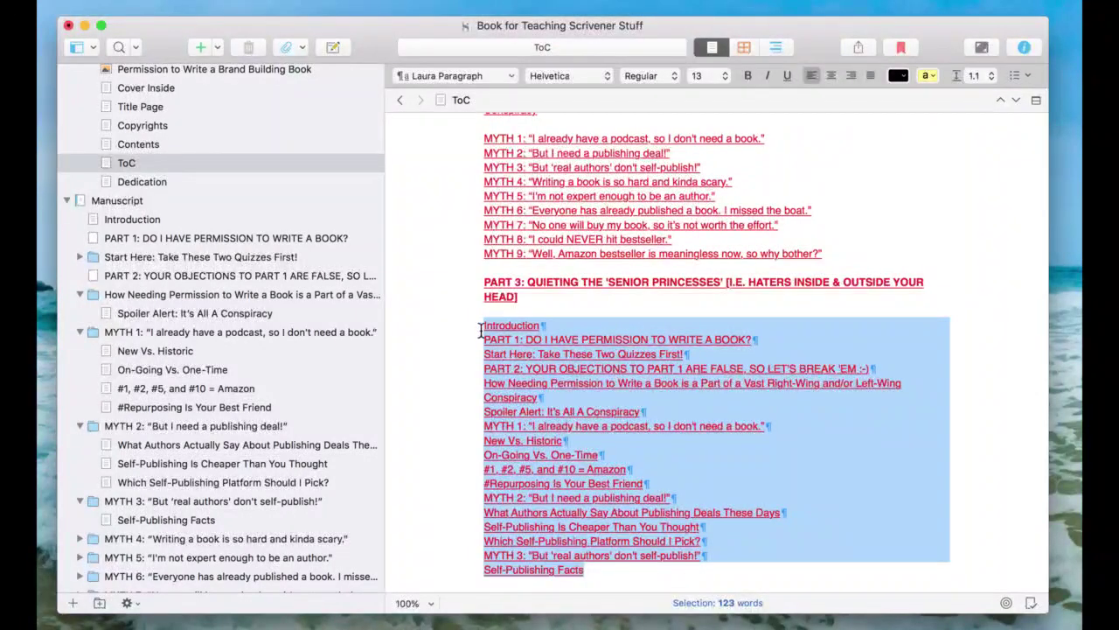
# - Indent the How Needing Permission and Spoiler Alert entries and add a blank line before MYTH 1
pyautogui.click(478, 343)
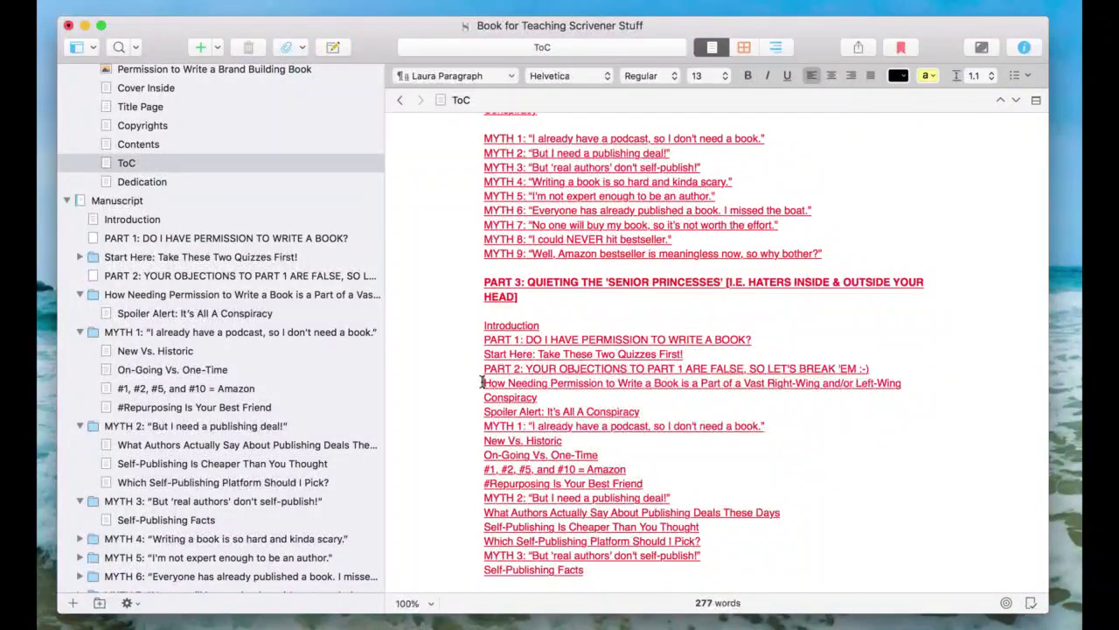
pyautogui.click(482, 382)
pyautogui.press('Tab')
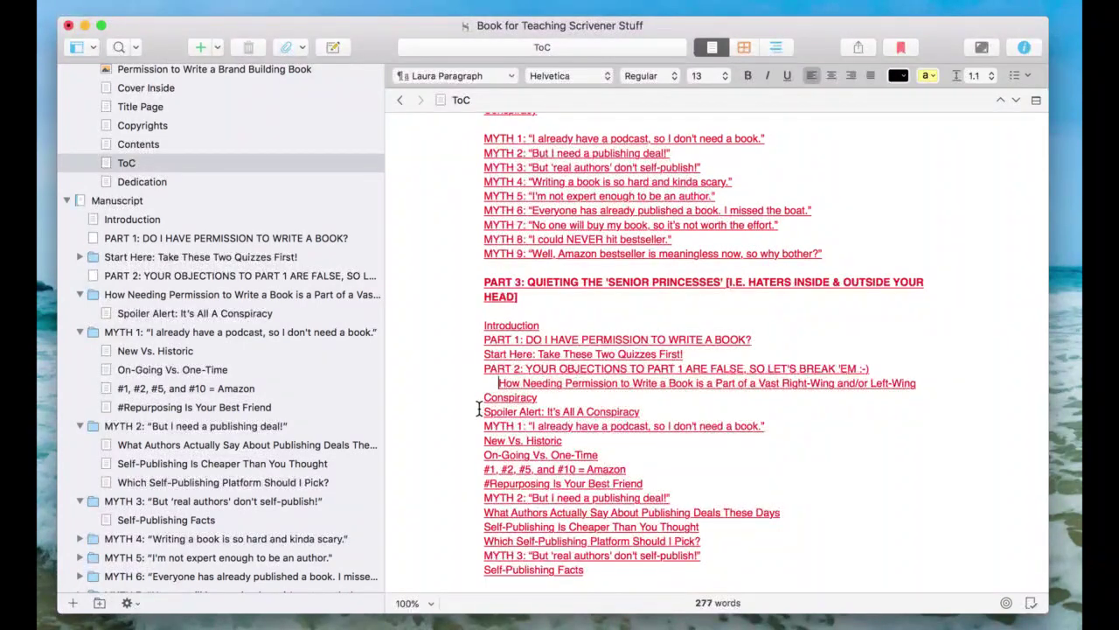
pyautogui.click(479, 411)
pyautogui.press('Tab')
pyautogui.click(482, 426)
pyautogui.press('Return')
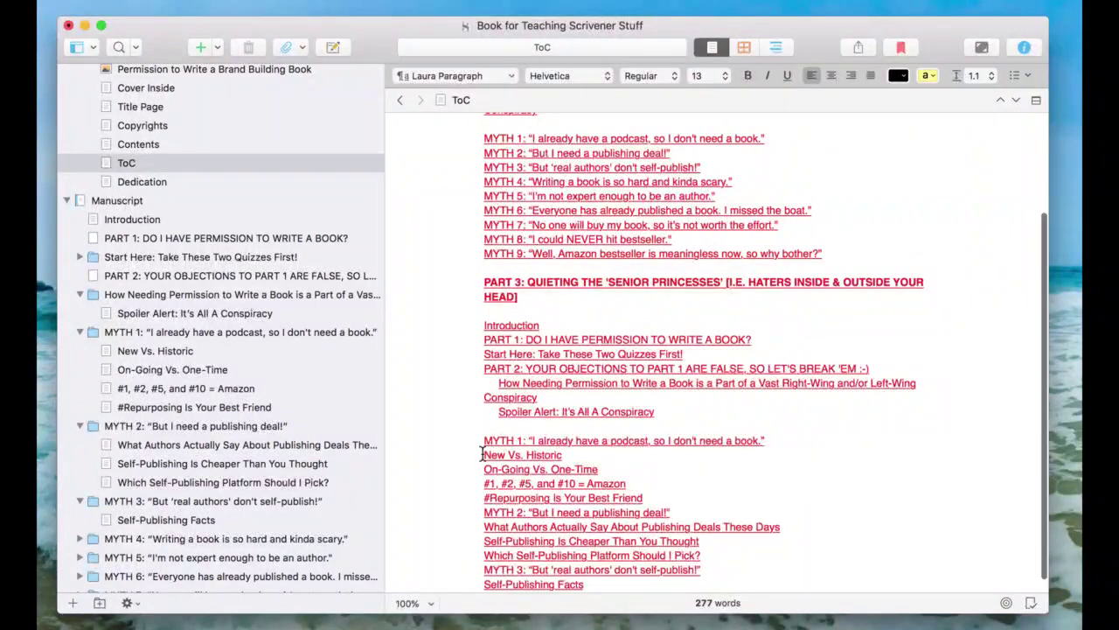
# - Indent the four MYTH 1 subsection entries, from New Vs. Historic to Repurposing, and add a blank line before MYTH 2
pyautogui.click(481, 453)
pyautogui.press('Tab')
pyautogui.click(480, 470)
pyautogui.press('Tab')
pyautogui.click(482, 482)
pyautogui.press('Tab')
pyautogui.click(480, 497)
pyautogui.press('Tab')
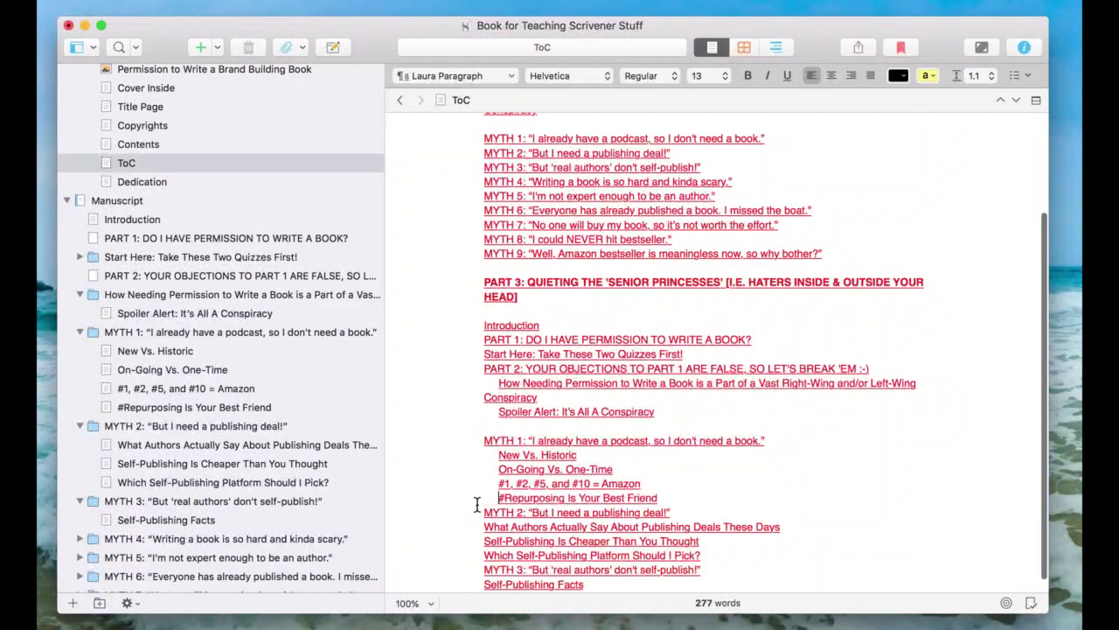
pyautogui.click(480, 512)
pyautogui.press('Return')
pyautogui.scroll(-1, 476, 509)
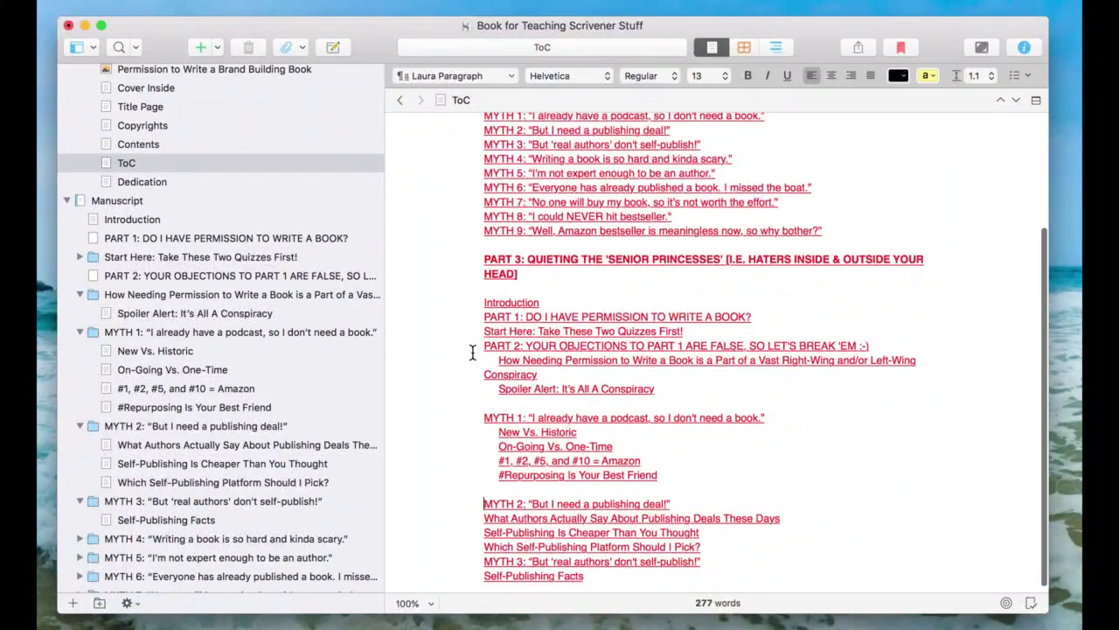
pyautogui.scroll(3, 554, 348)
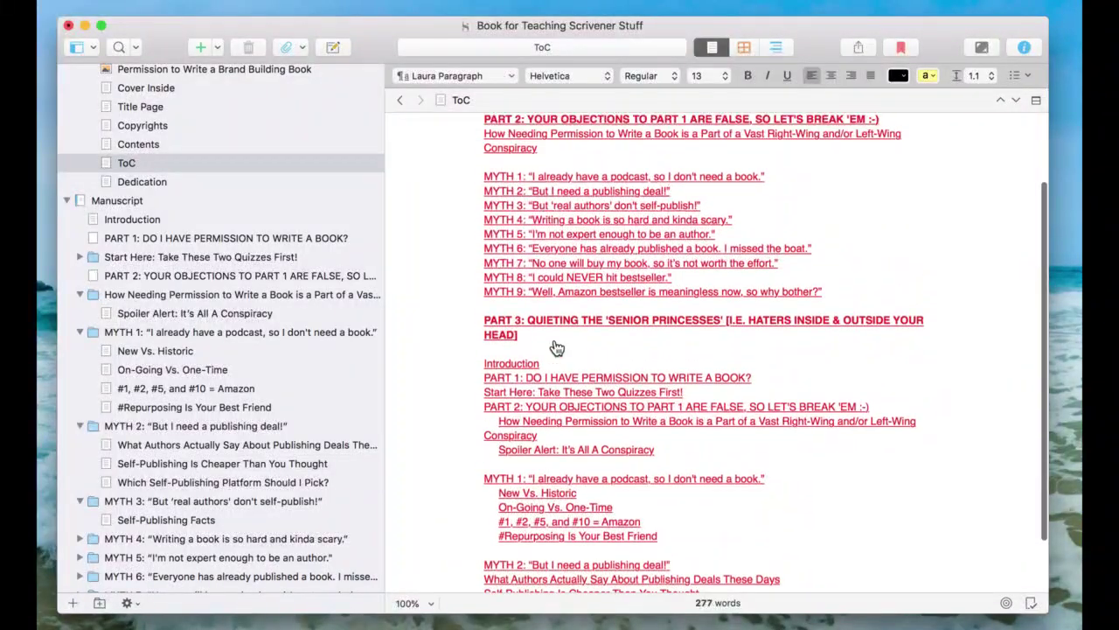
pyautogui.scroll(3, 557, 347)
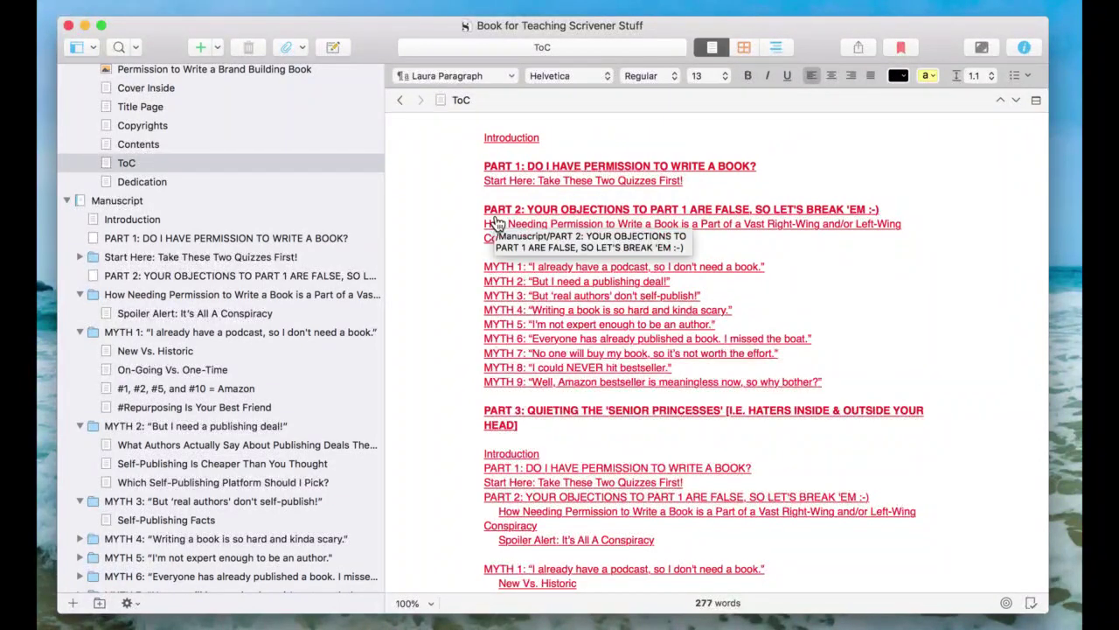
pyautogui.click(163, 6)
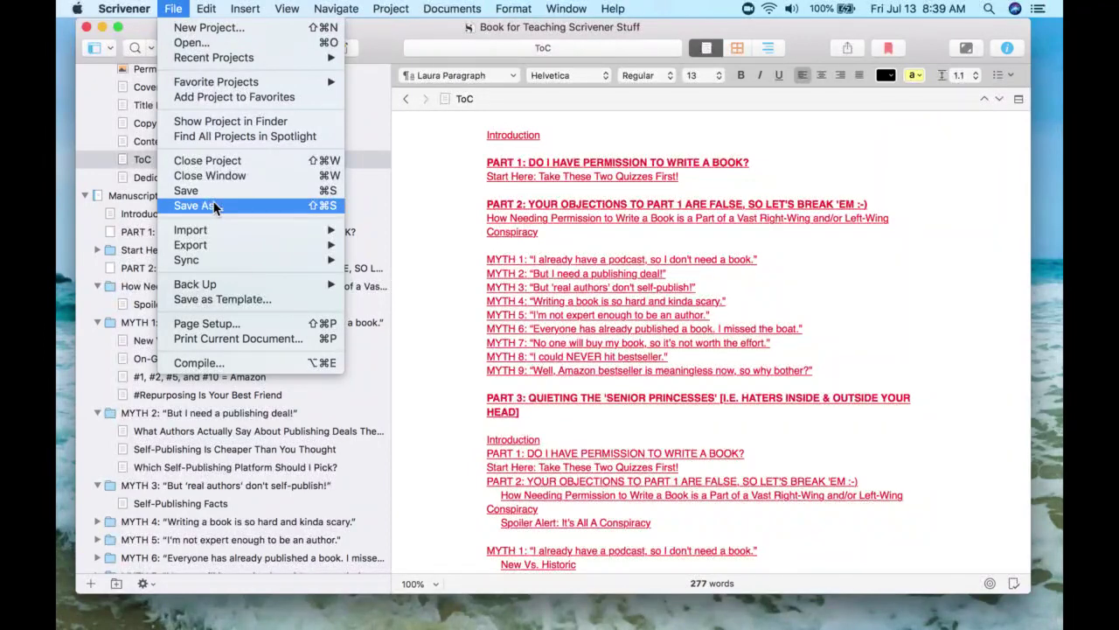
# - Open the New Vs. Historic section and select parts of its PODCASTS ARE NEW text
pyautogui.click(433, 262)
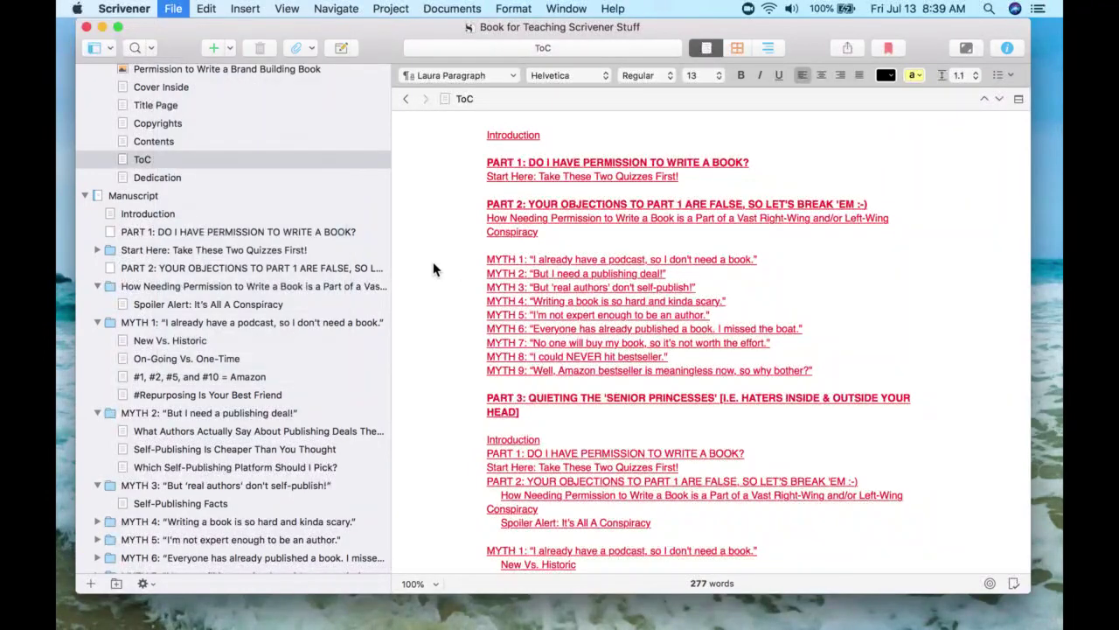
pyautogui.click(189, 341)
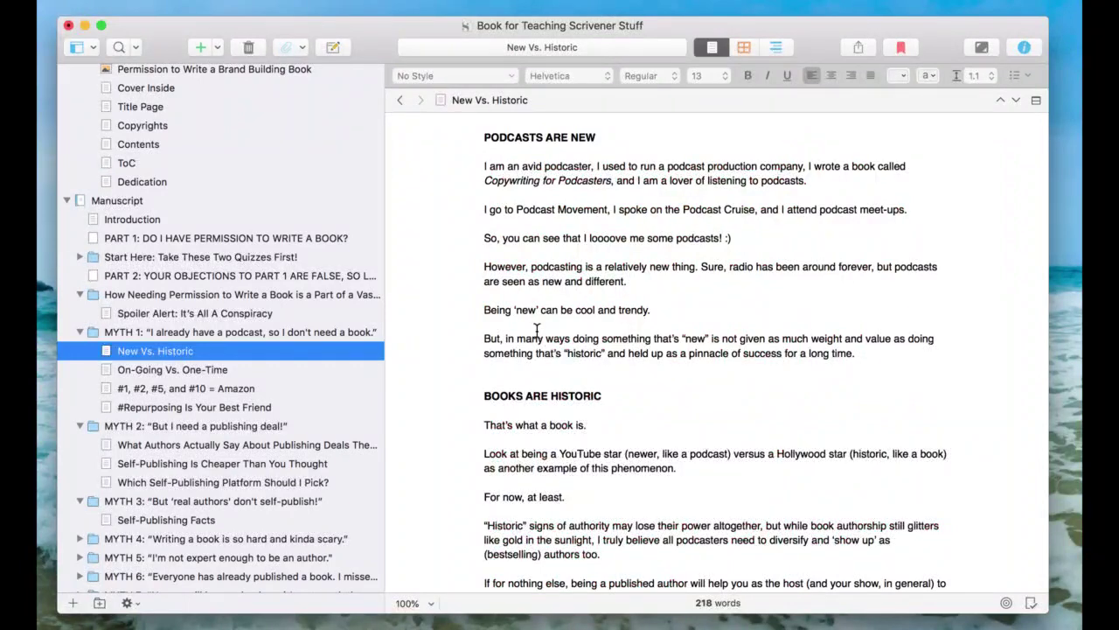
pyautogui.click(484, 137)
pyautogui.moveTo(787, 297); pyautogui.dragTo(855, 353)
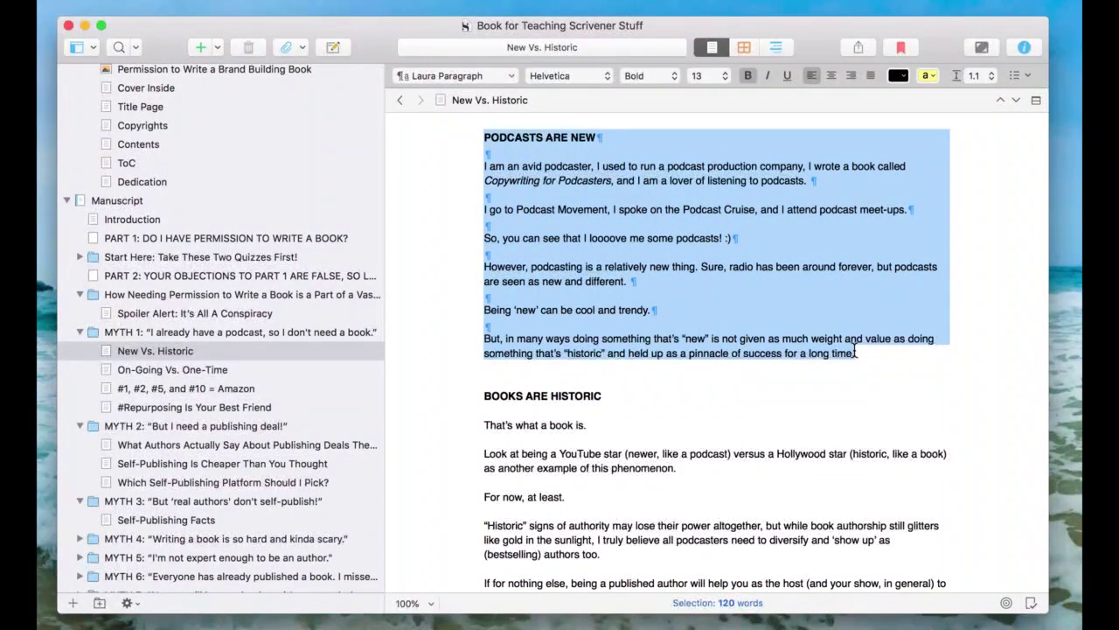
pyautogui.click(561, 316)
pyautogui.moveTo(485, 354); pyautogui.dragTo(865, 354)
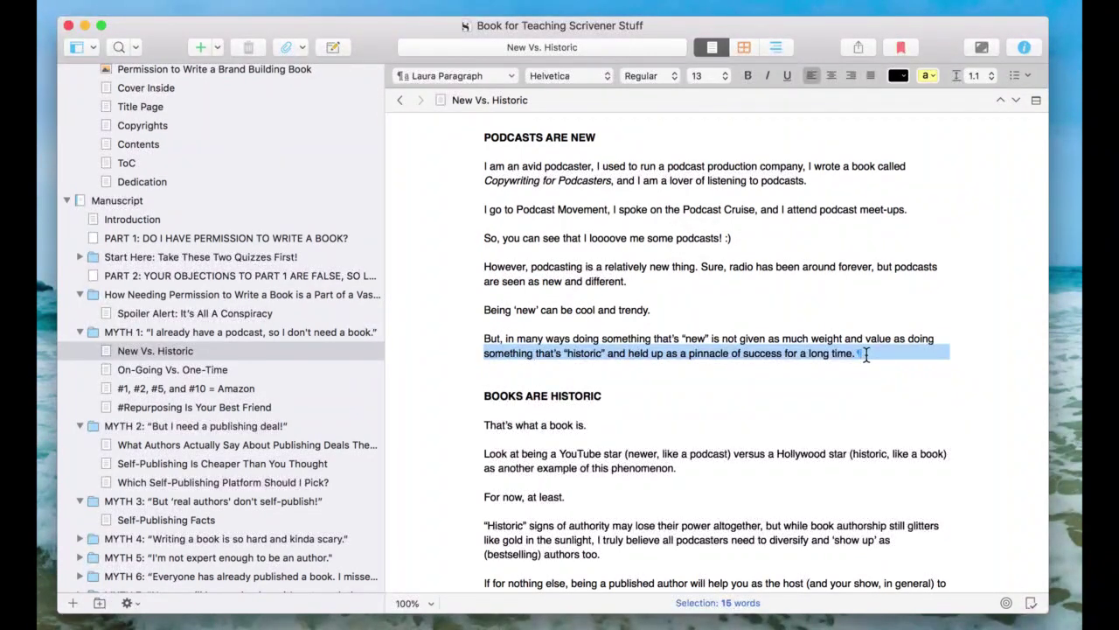
# - Try adjusting blank lines around PODCASTS ARE NEW and BOOKS ARE HISTORIC, then remove the extra empty lines
pyautogui.click(484, 151)
pyautogui.press('BackSpace')
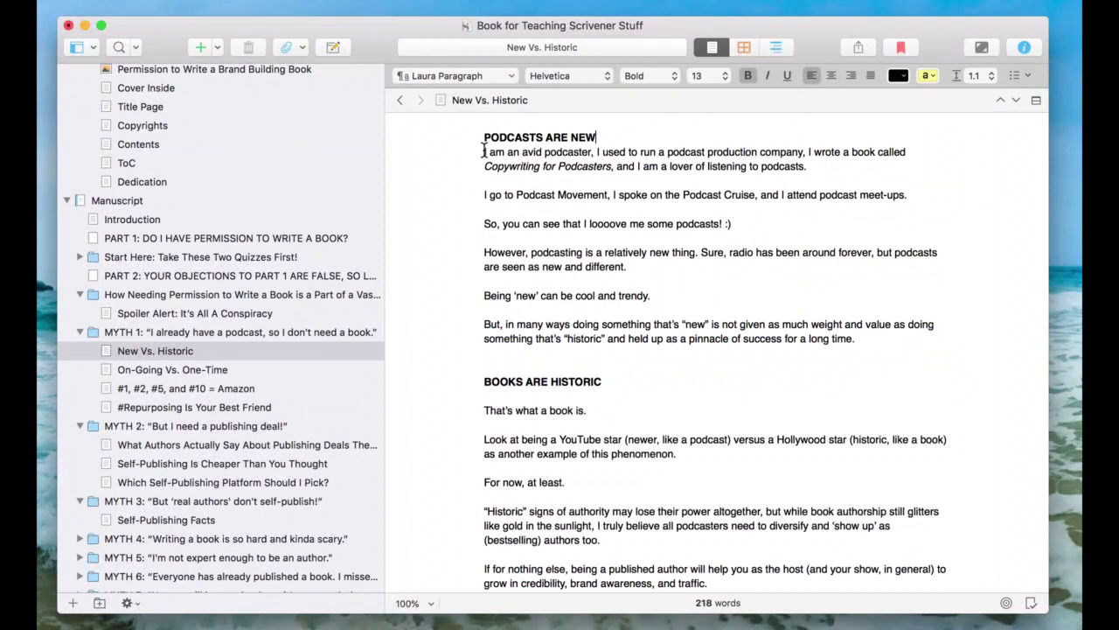
pyautogui.click(498, 354)
pyautogui.press('Return')
pyautogui.press('Return')
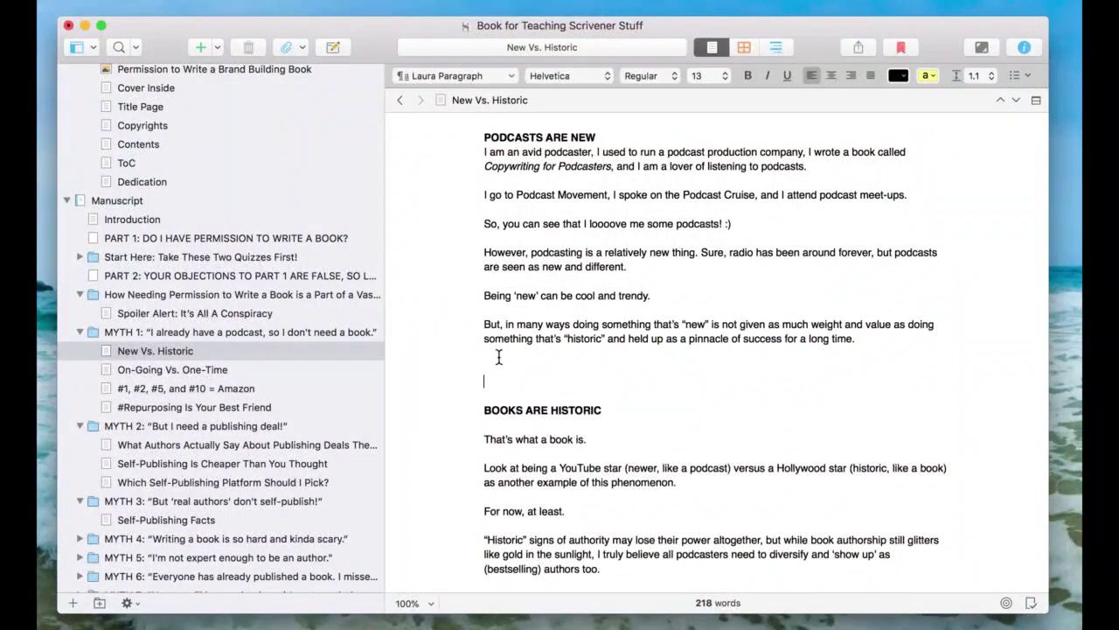
pyautogui.press('Up')
pyautogui.press('Up')
pyautogui.press('Delete')
pyautogui.press('Delete')
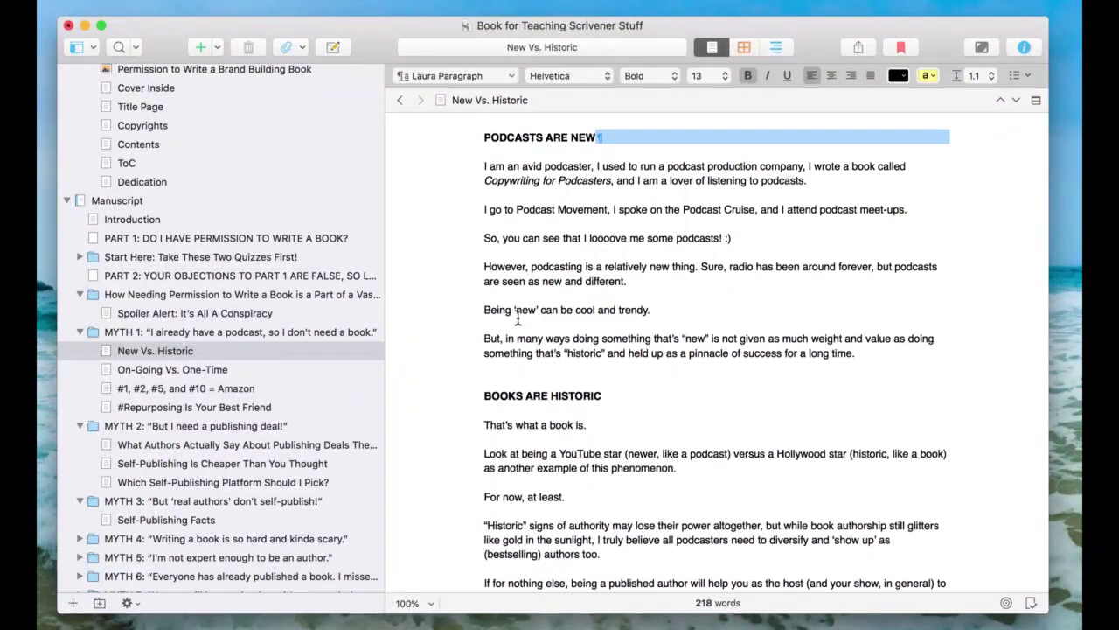
pyautogui.click(562, 238)
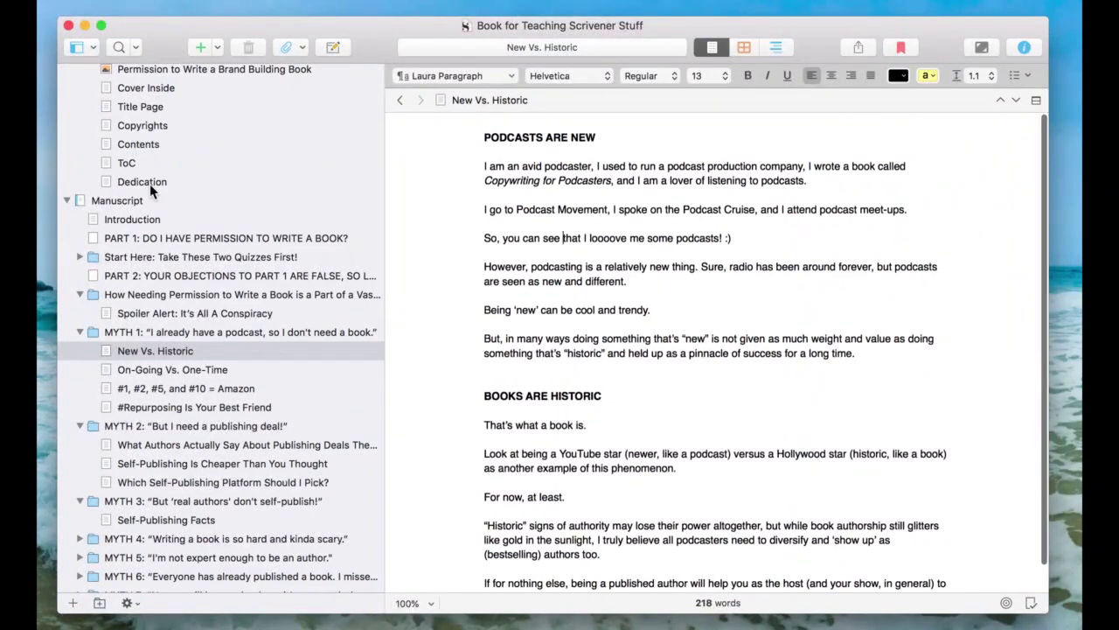
pyautogui.scroll(5, 150, 184)
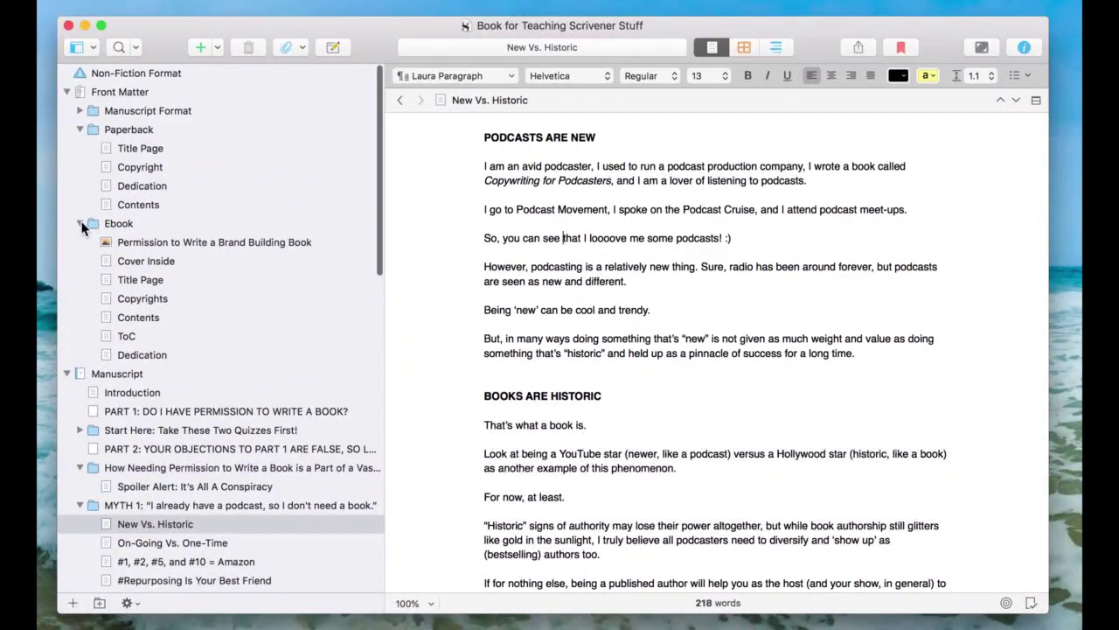
# - Collapse the Ebook front matter, open Paperback Contents, and select the <p> code under PART 1
pyautogui.click(80, 224)
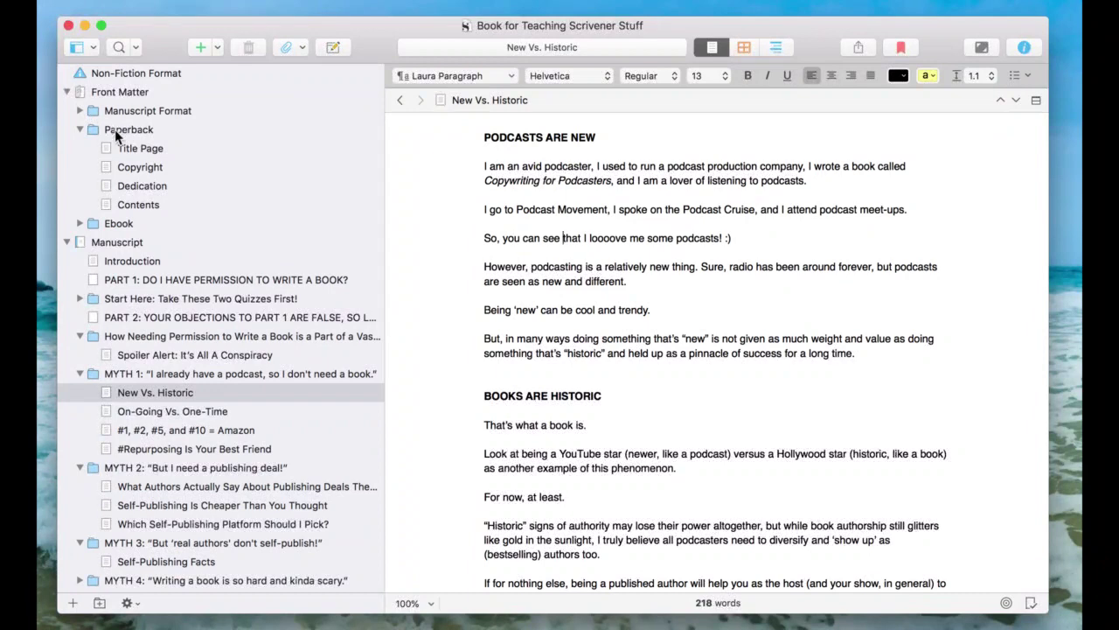
pyautogui.click(142, 204)
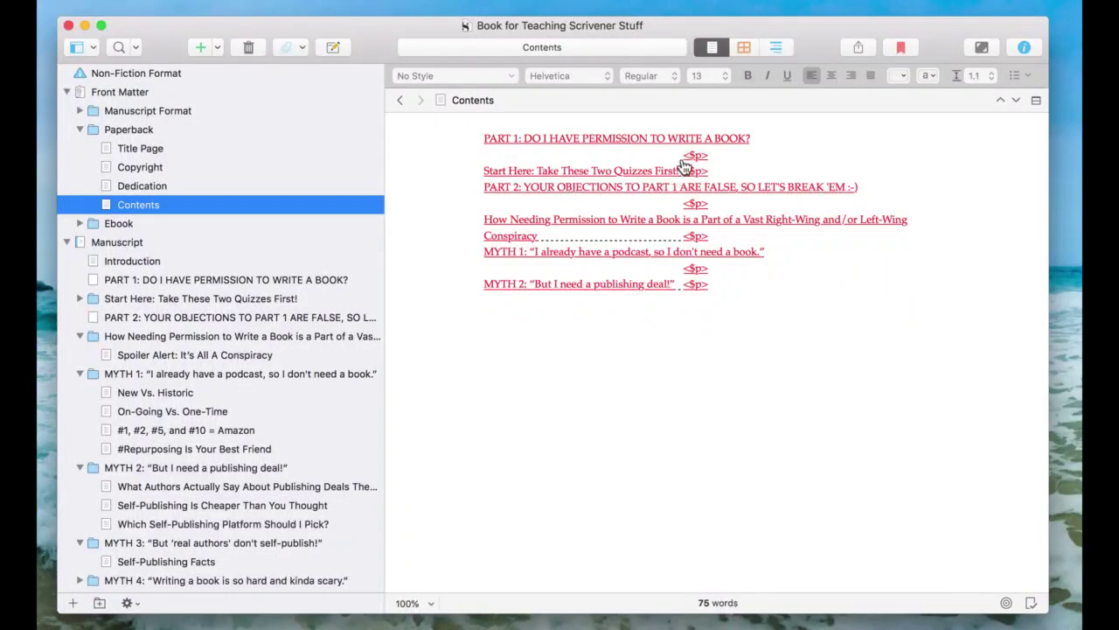
pyautogui.moveTo(683, 155); pyautogui.dragTo(710, 155)
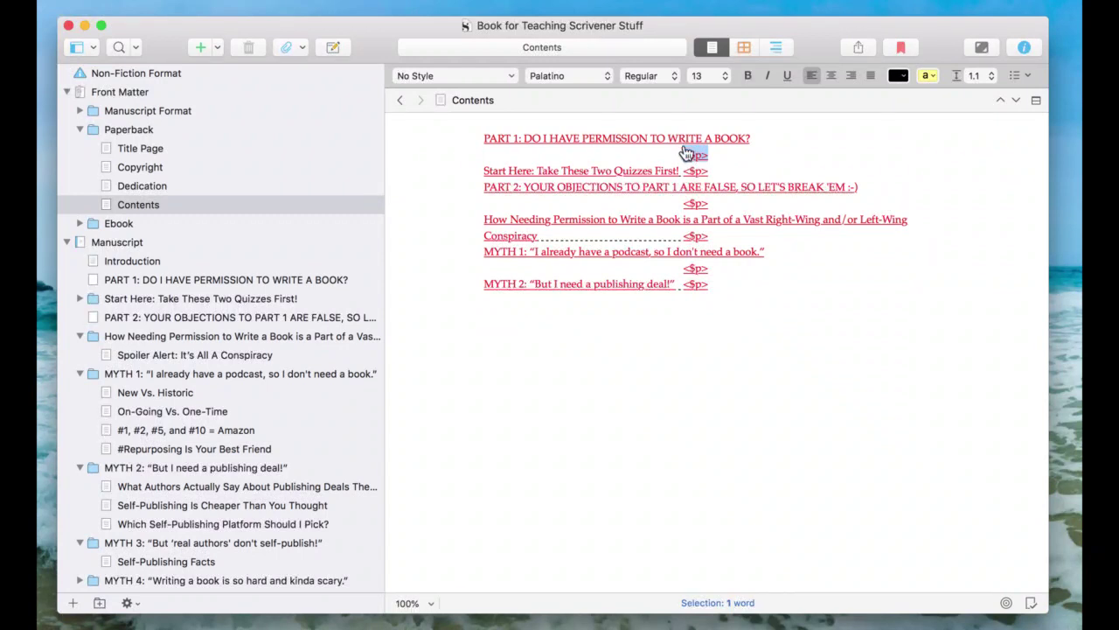
pyautogui.moveTo(692, 154)
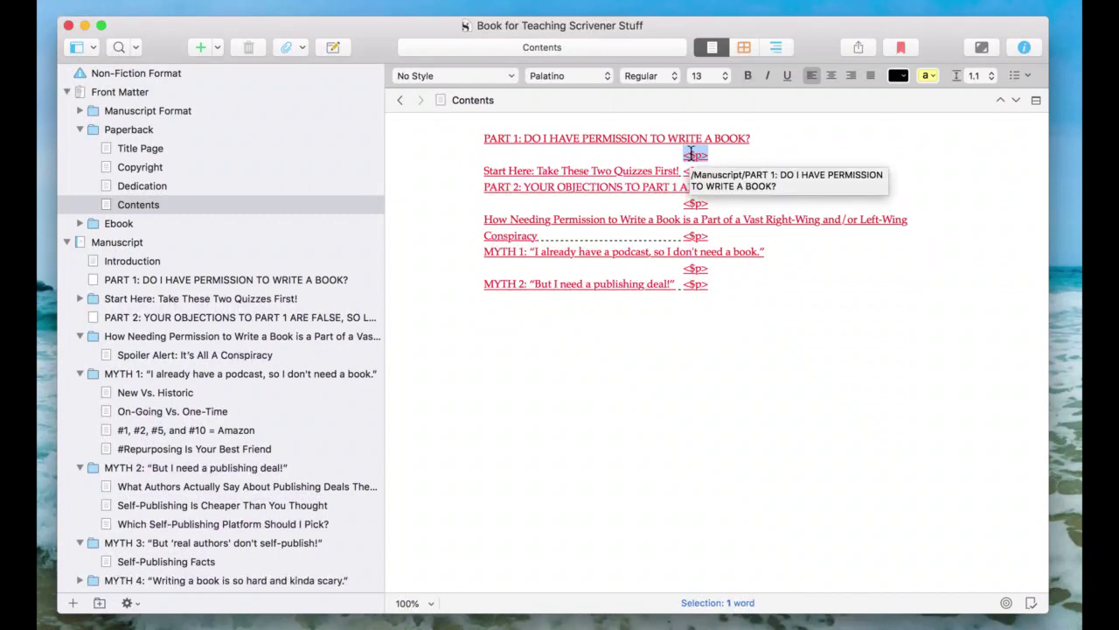
pyautogui.click(867, 347)
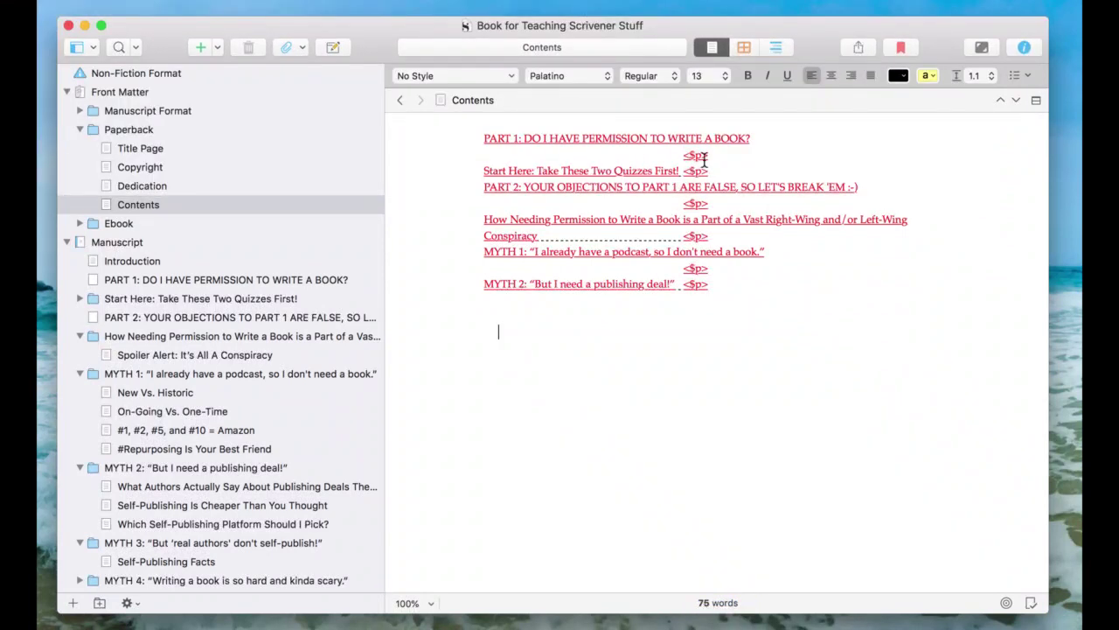
pyautogui.moveTo(680, 153); pyautogui.dragTo(718, 153)
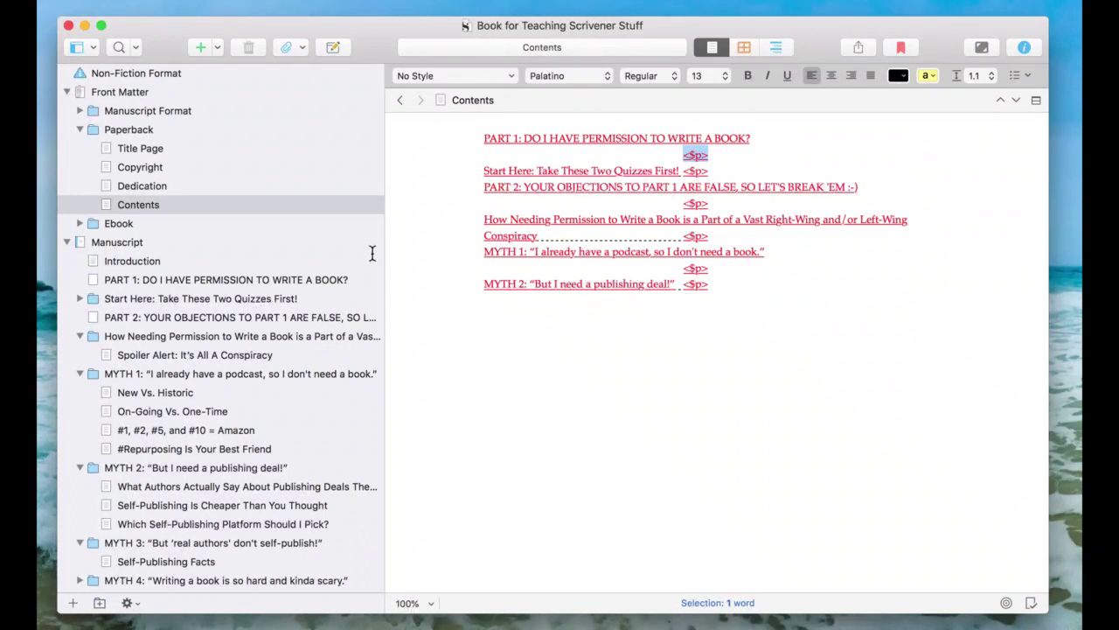
# - Select Introduction through Fill This Out! and copy them via Edit > Copy Special > Copy Documents as ToC
pyautogui.click(135, 261)
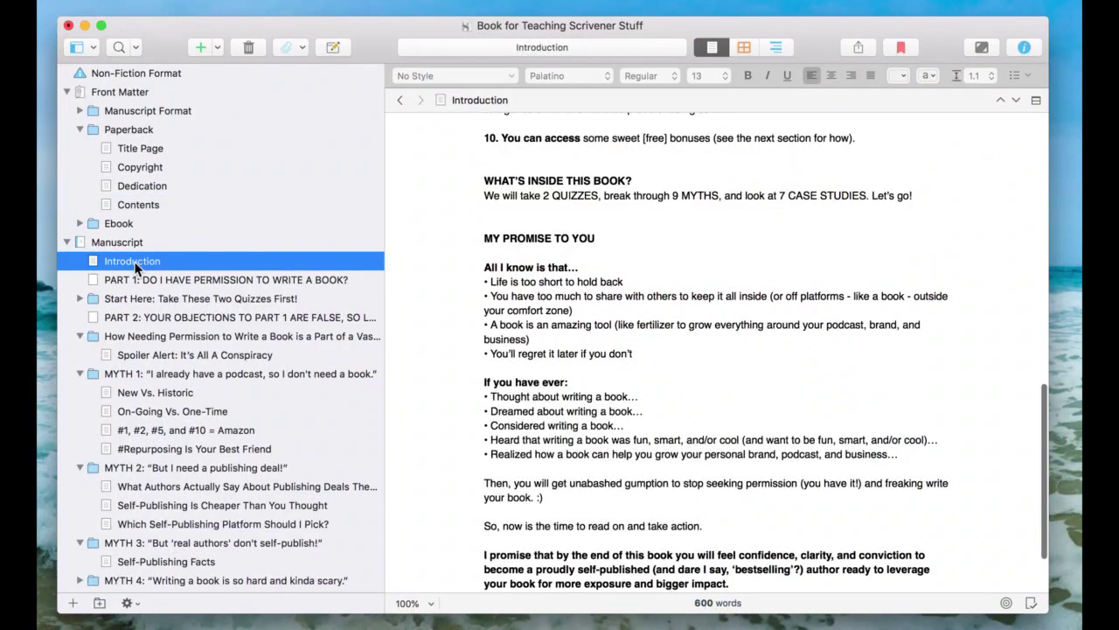
pyautogui.scroll(-5, 135, 264)
pyautogui.scroll(-15, 135, 267)
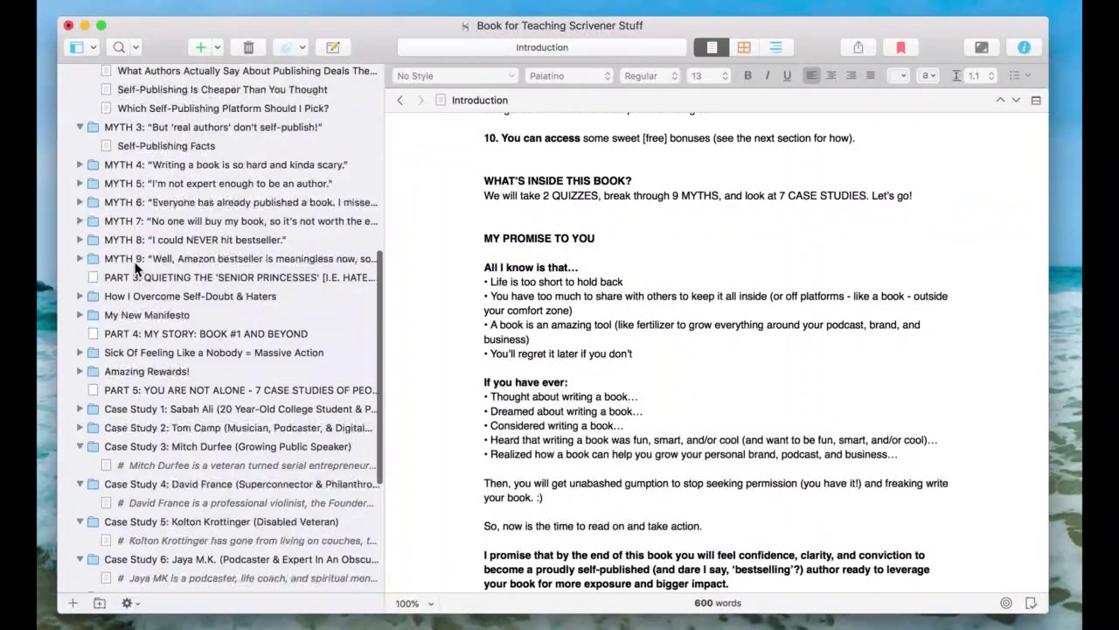
pyautogui.scroll(-3, 135, 266)
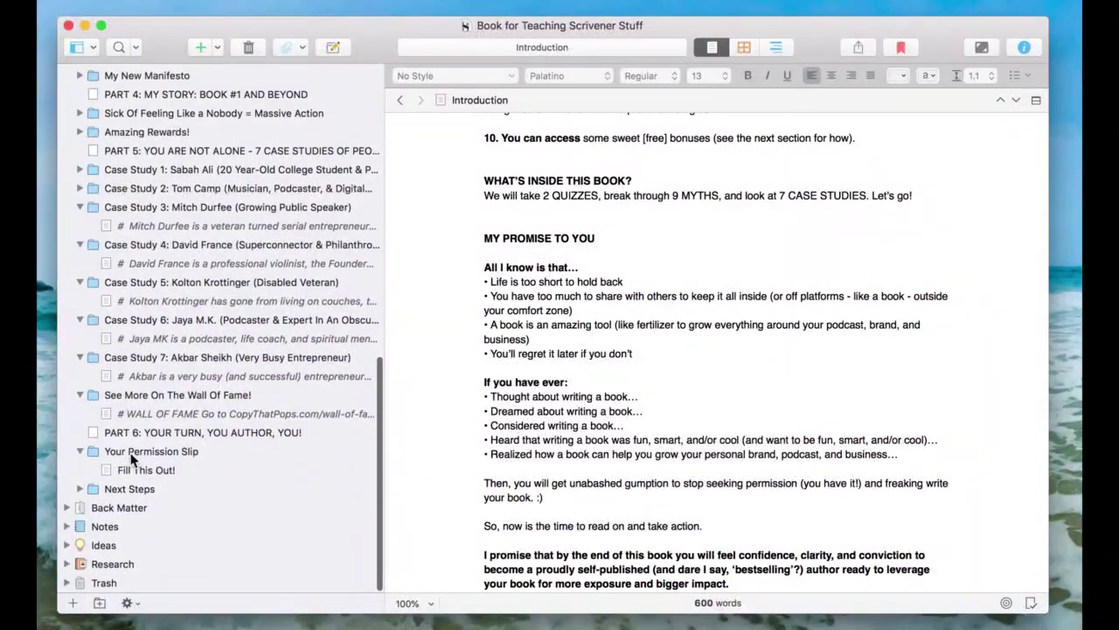
pyautogui.keyDown('shift'); pyautogui.click(147, 471); pyautogui.keyUp('shift')
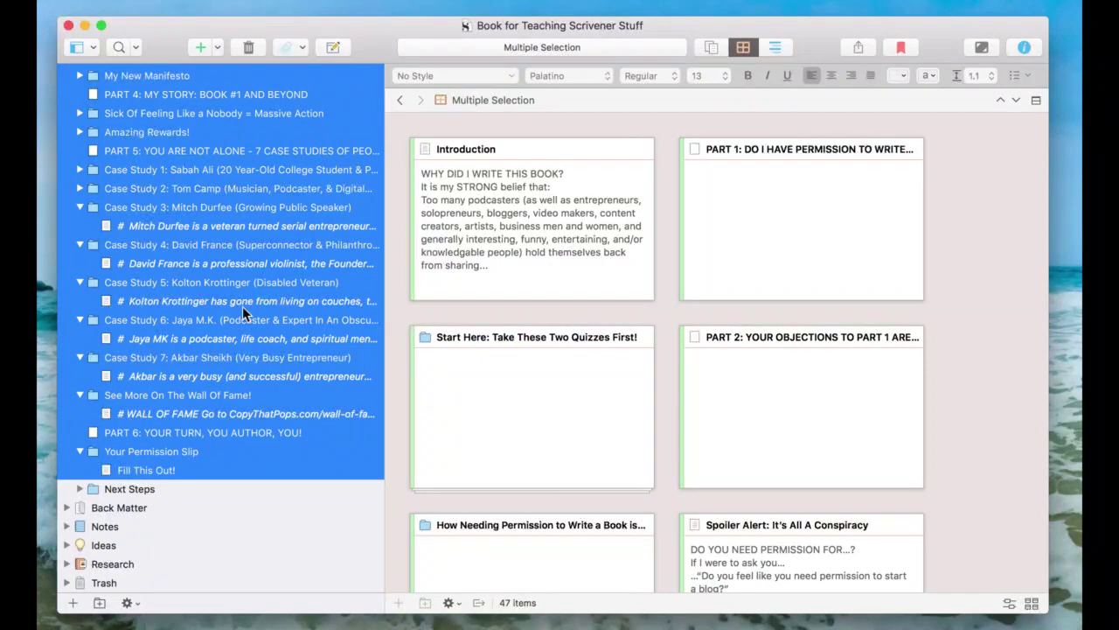
pyautogui.scroll(15, 186, 304)
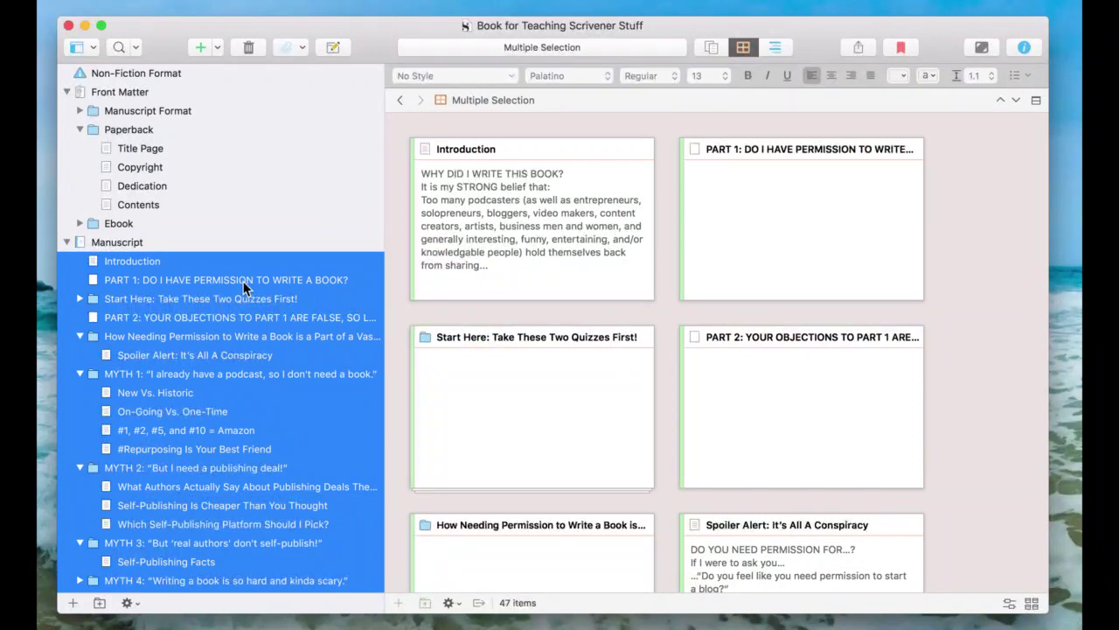
pyautogui.click(199, 13)
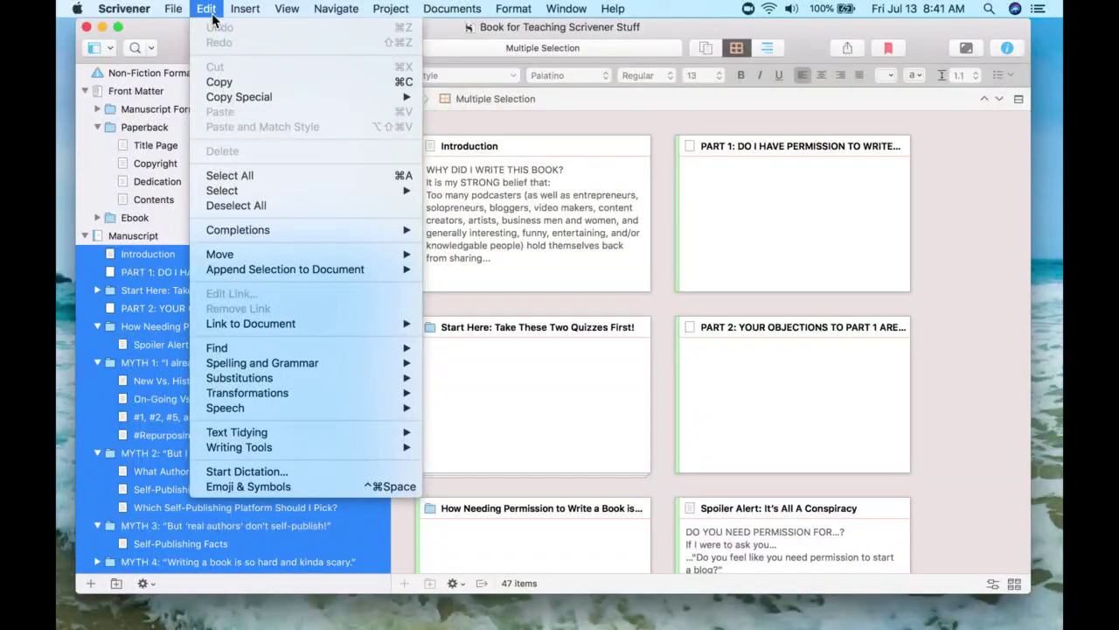
pyautogui.moveTo(245, 103)
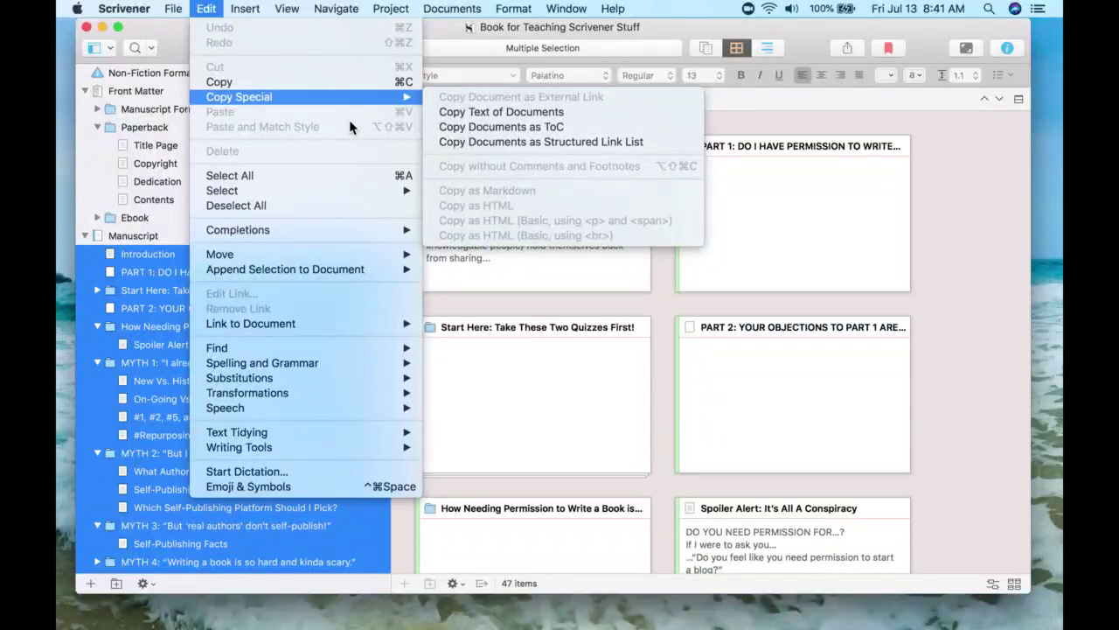
pyautogui.click(560, 127)
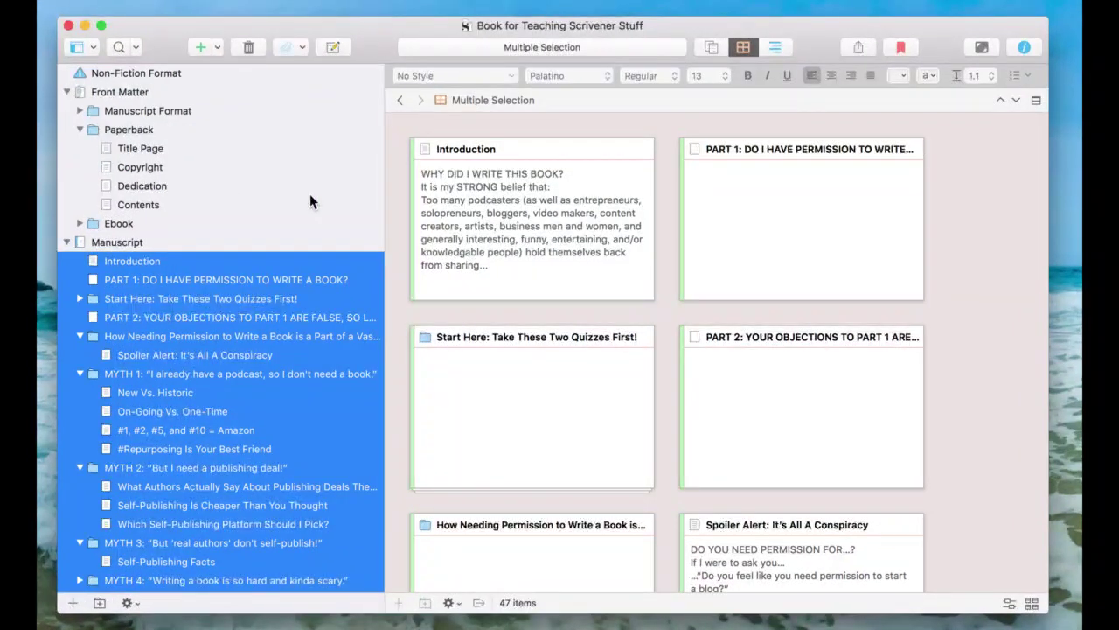
# - Add a new text document named ToC below the Paperback Contents document
pyautogui.click(141, 205)
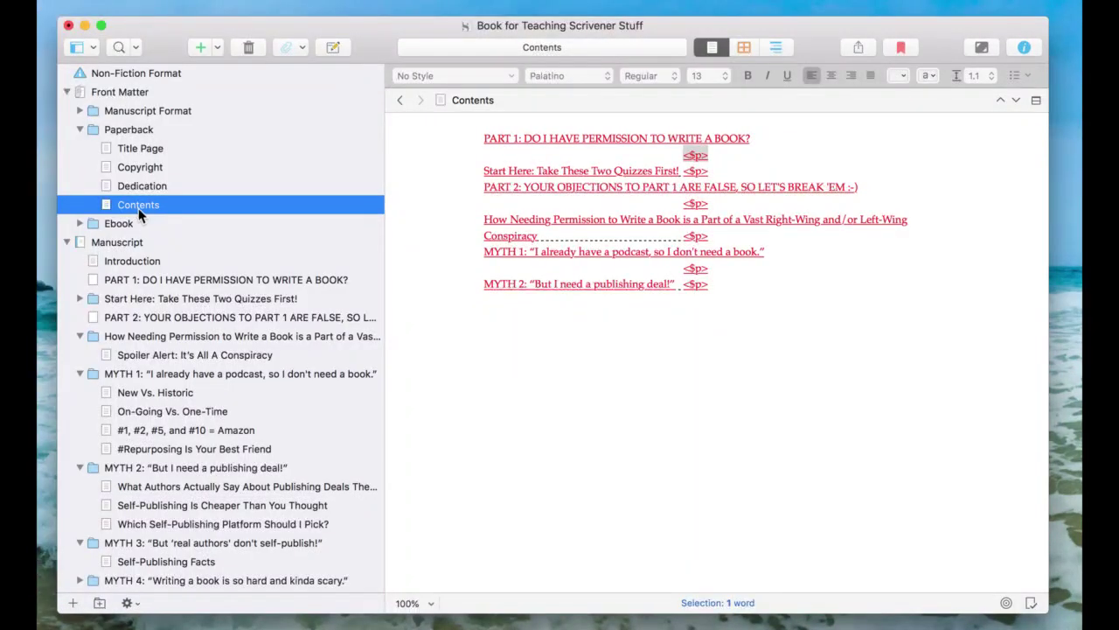
pyautogui.rightClick(141, 207)
pyautogui.moveTo(162, 220)
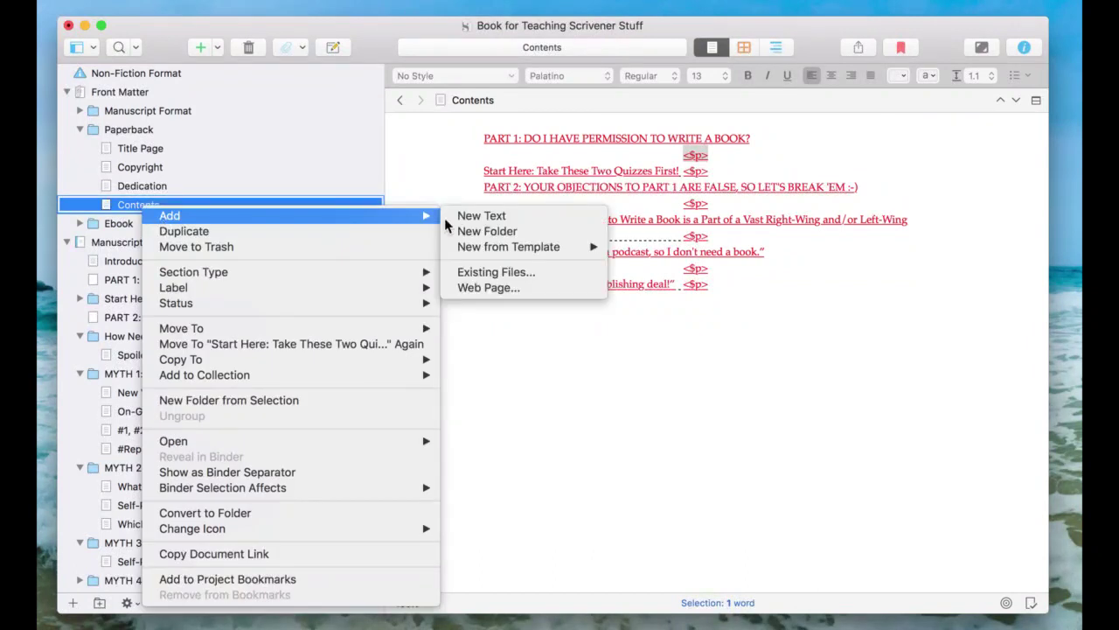
pyautogui.click(482, 215)
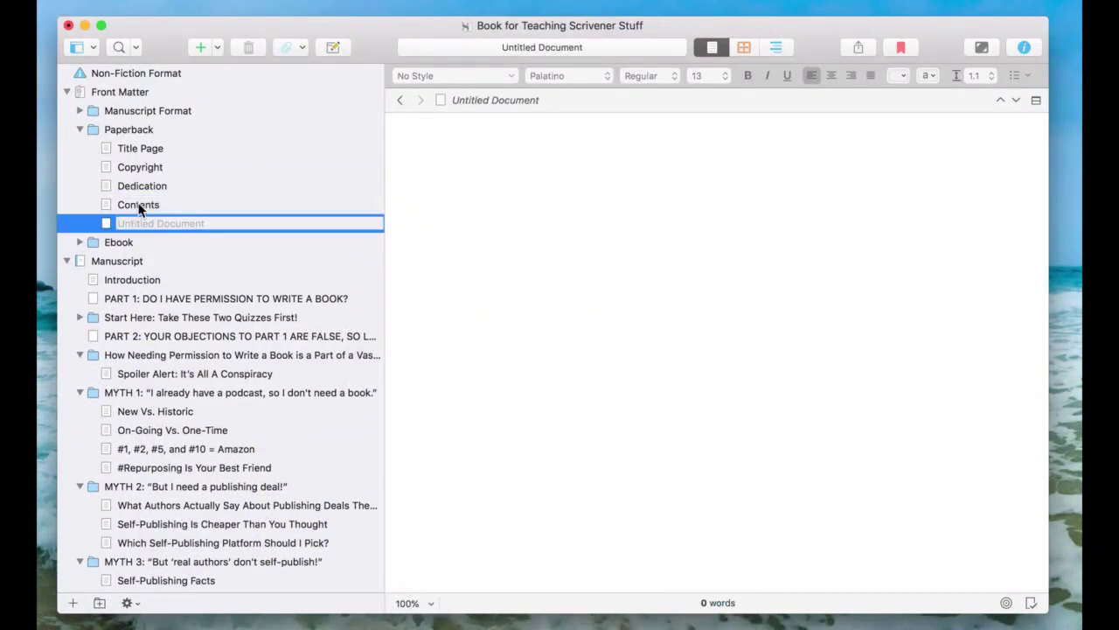
pyautogui.write('ToC')
pyautogui.click(417, 236)
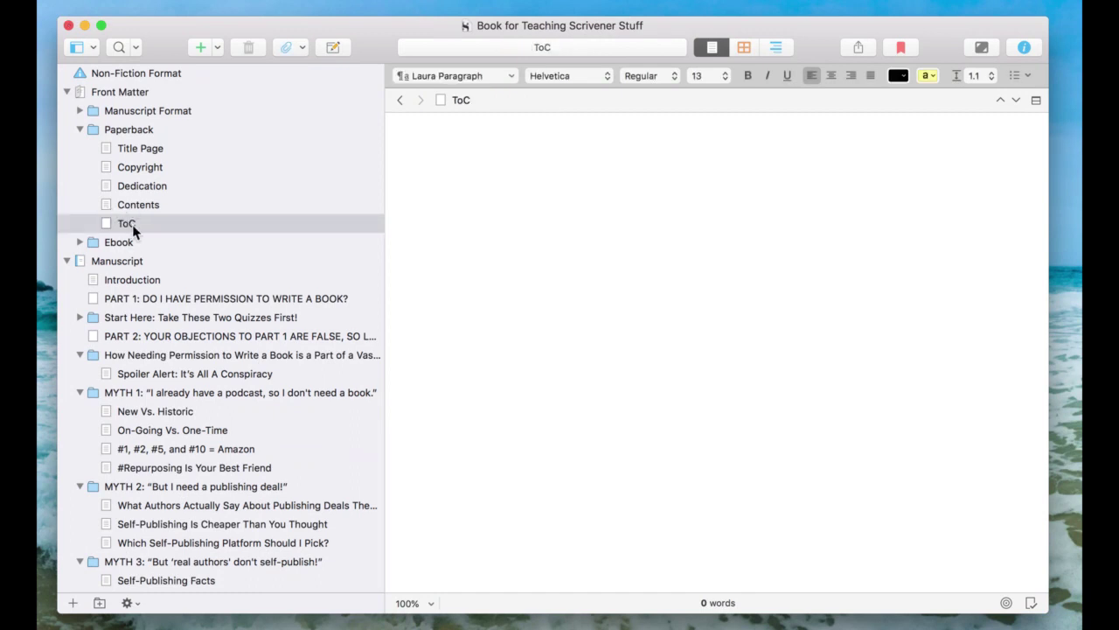
# - Paste the linked table of contents with <$p> page codes into ToC and select all of it
pyautogui.press('super+v')
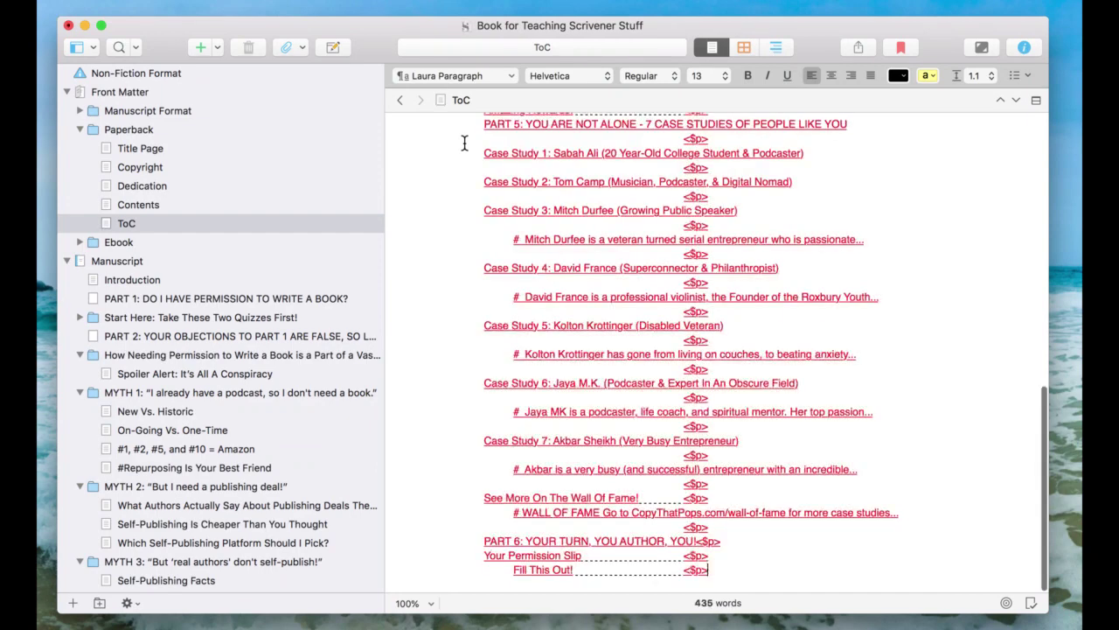
pyautogui.scroll(15, 586, 306)
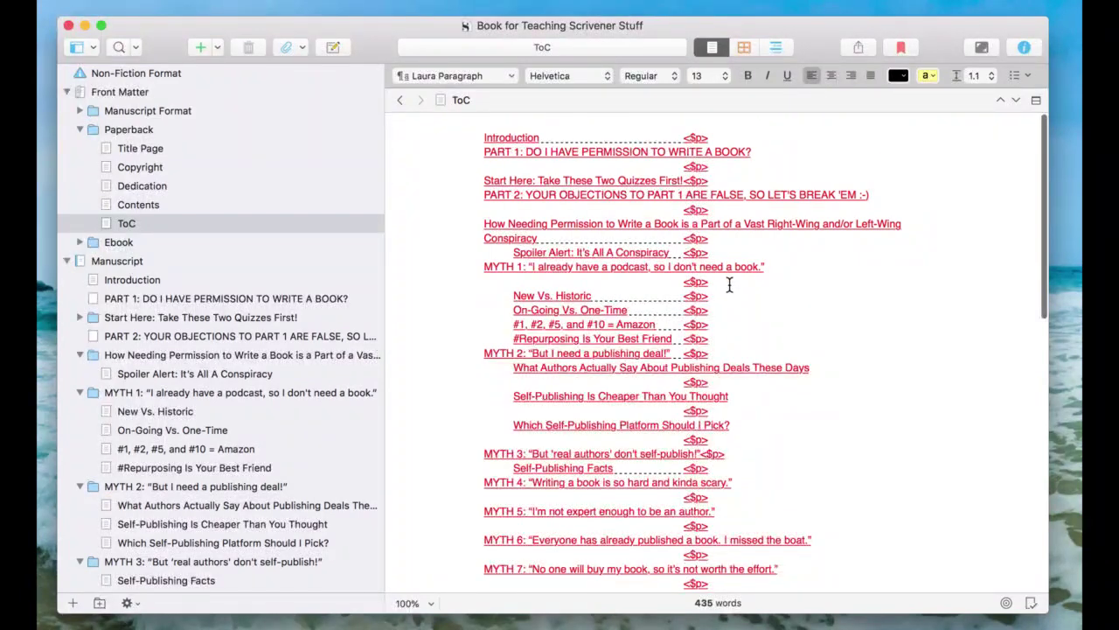
pyautogui.press('super+a')
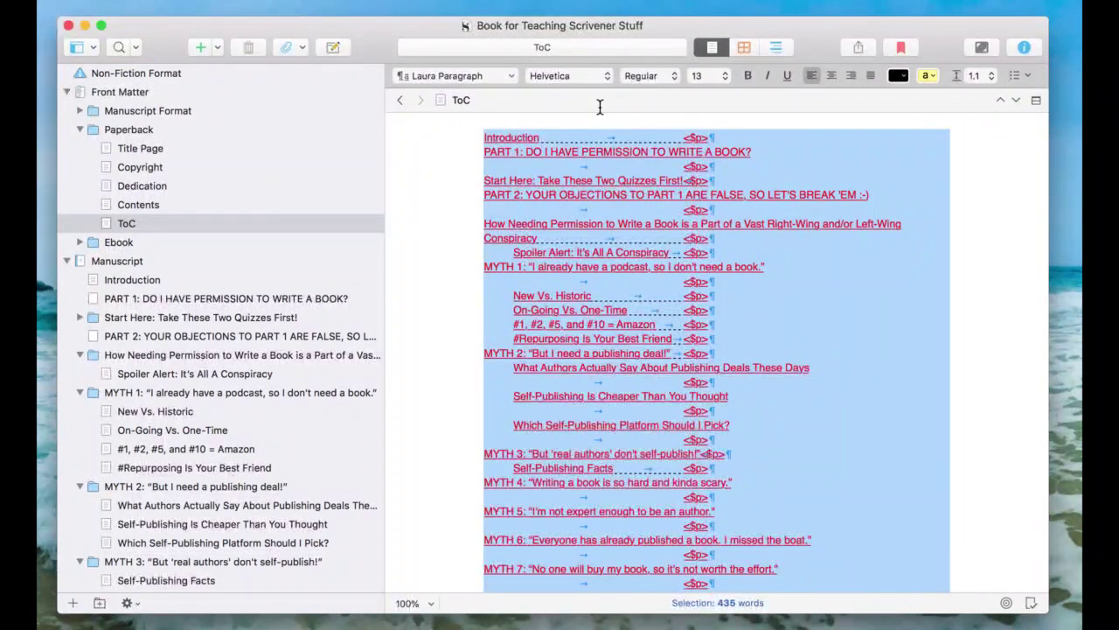
# - Set the ToC text to size 11 and make the Introduction entry bold
pyautogui.click(709, 76)
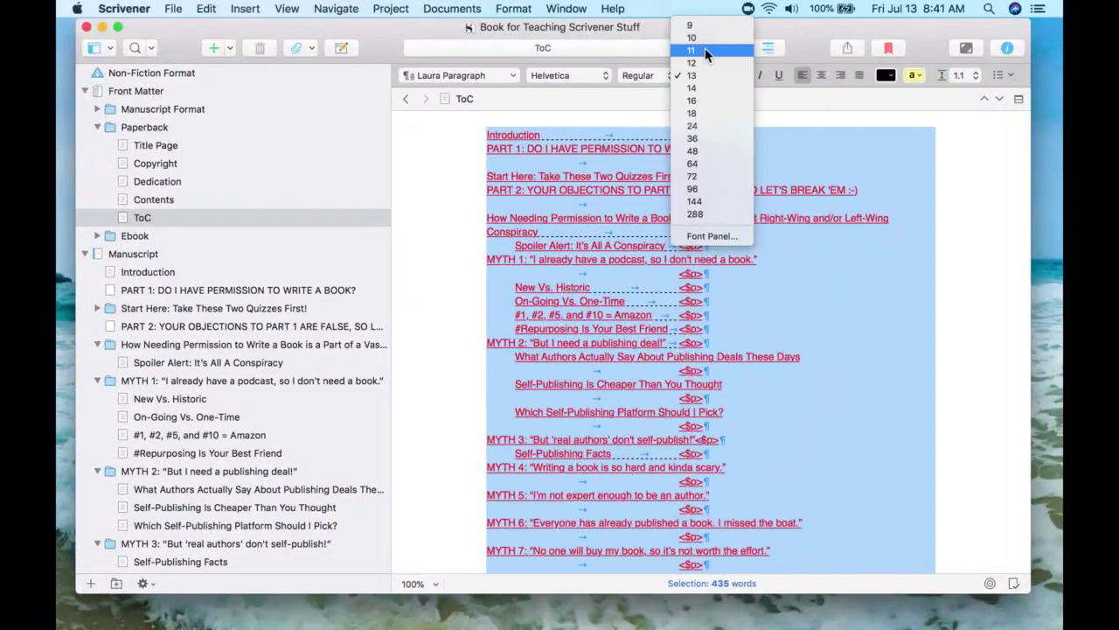
pyautogui.click(704, 50)
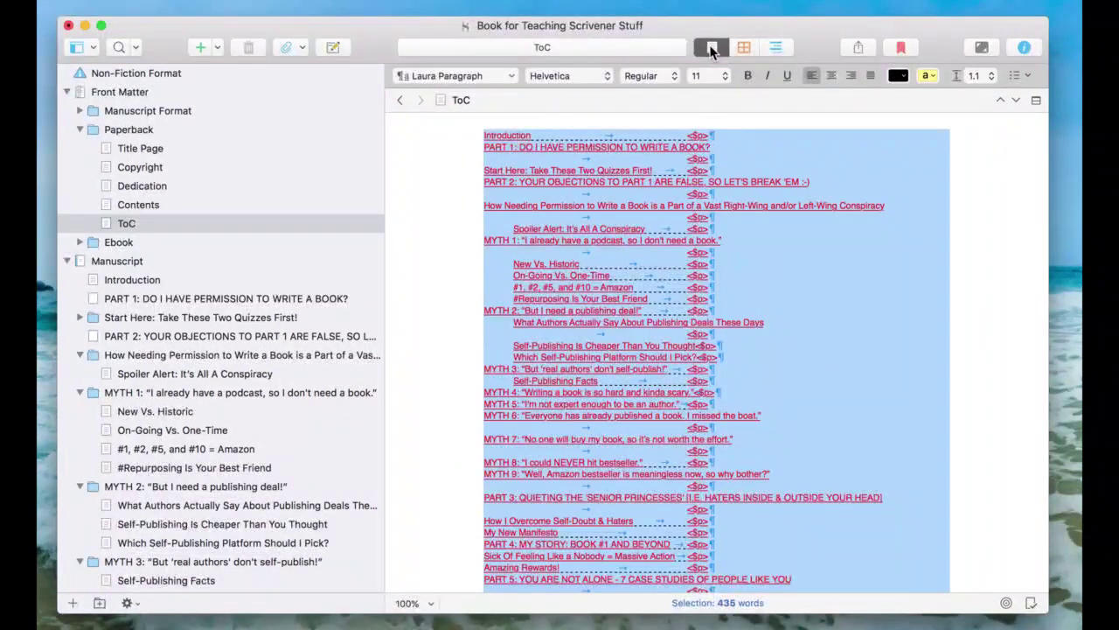
pyautogui.click(699, 77)
pyautogui.click(444, 203)
pyautogui.doubleClick(471, 138)
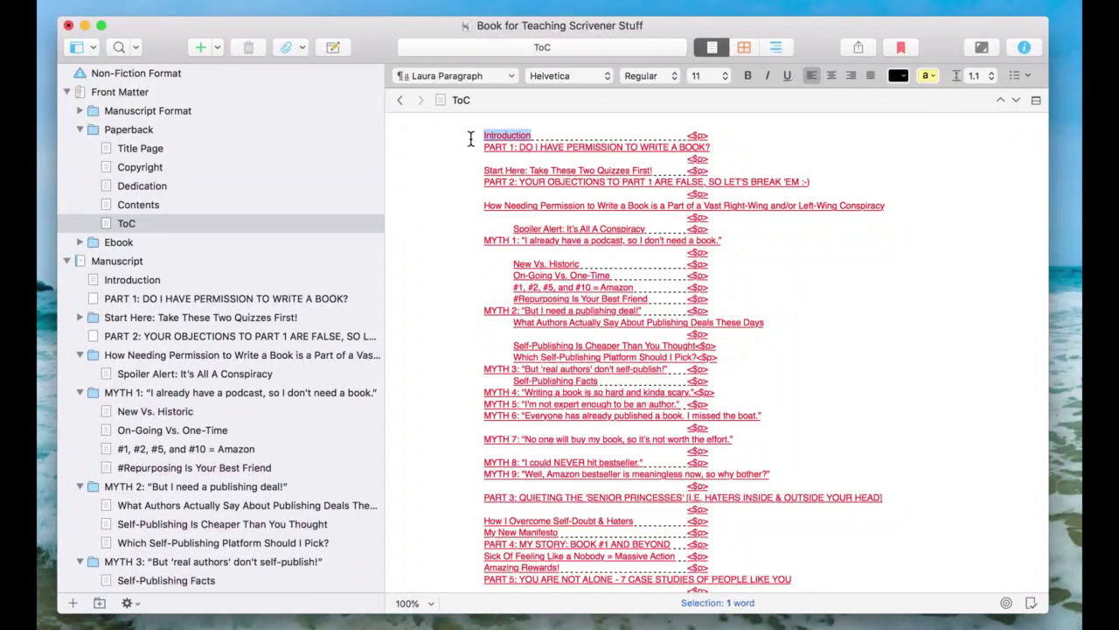
pyautogui.click(473, 138)
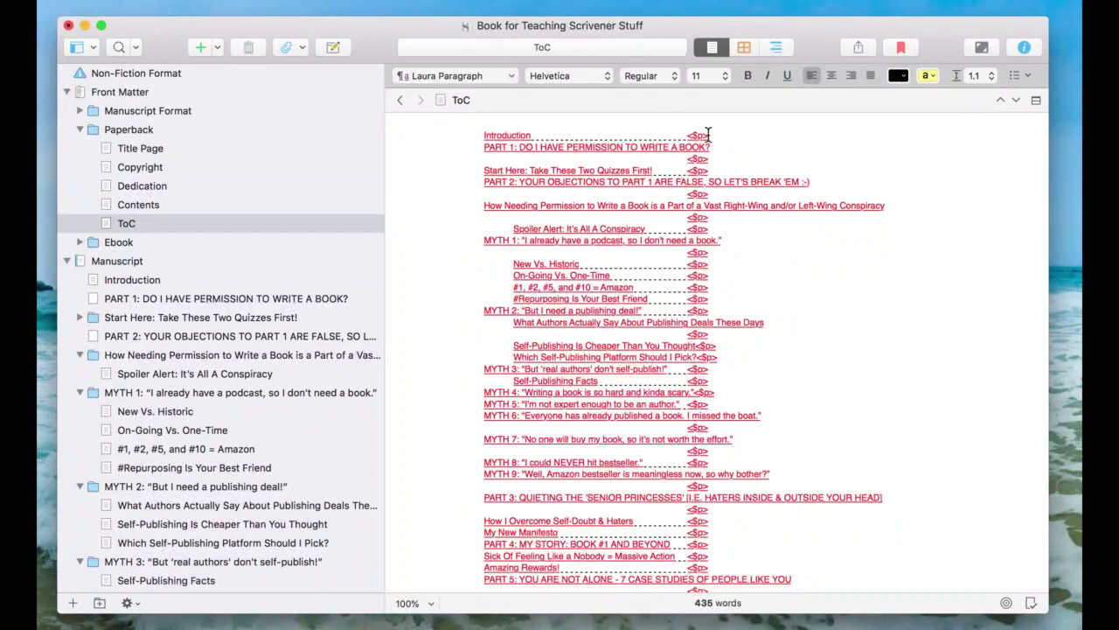
pyautogui.moveTo(708, 133); pyautogui.dragTo(452, 131)
pyautogui.press('super+b')
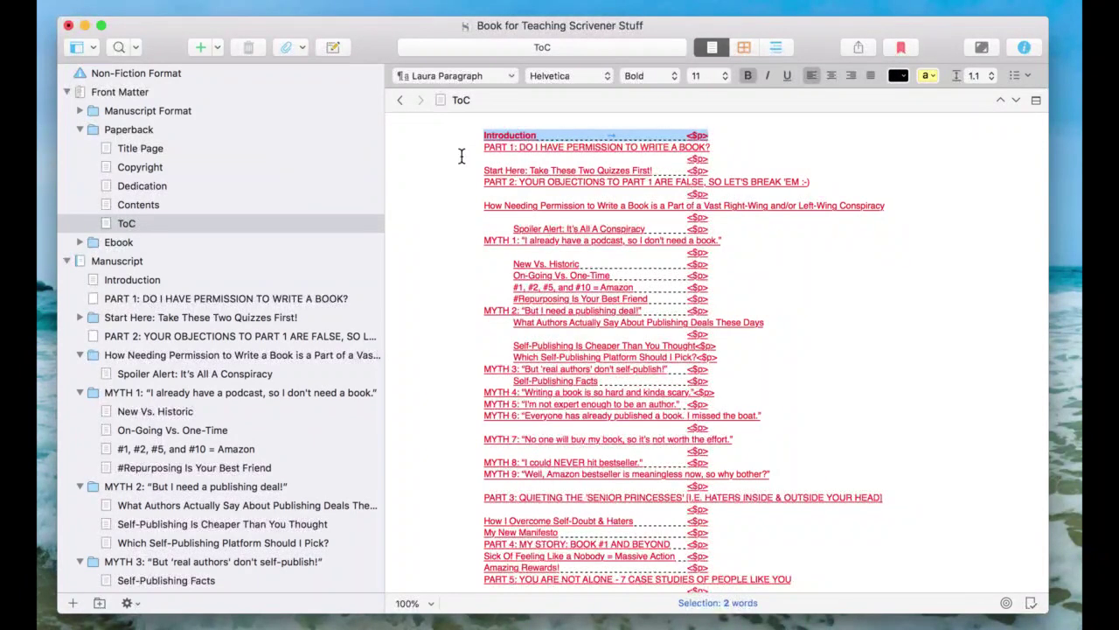
pyautogui.click(462, 156)
# - Indent Start Here and add blank lines before PART 2, MYTH 1 and MYTH 2
pyautogui.click(470, 167)
pyautogui.press('Tab')
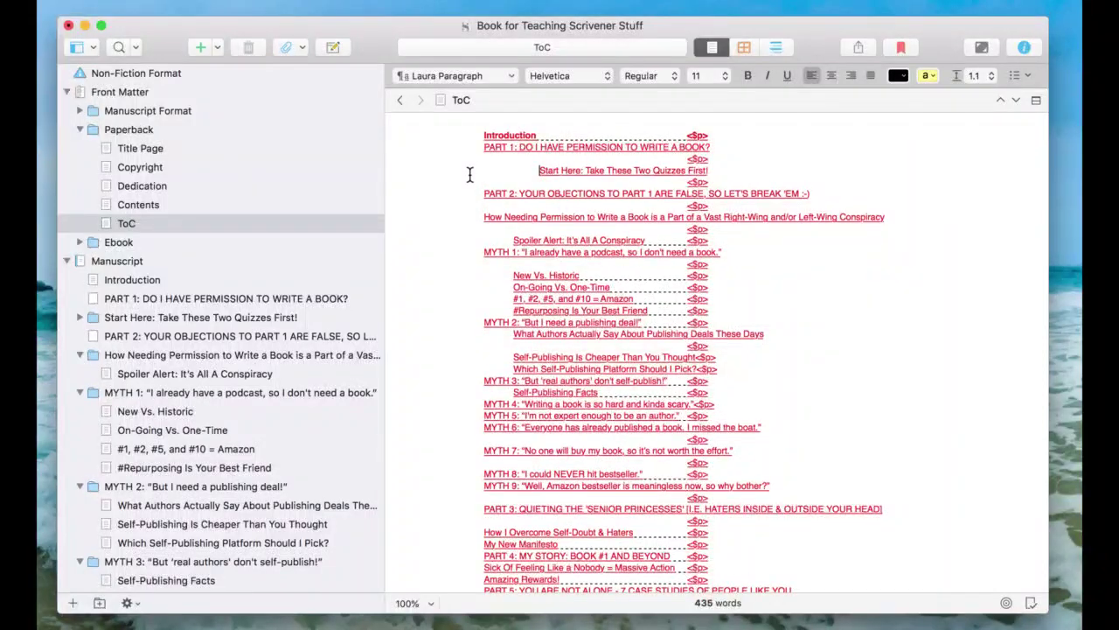
pyautogui.click(474, 194)
pyautogui.press('Return')
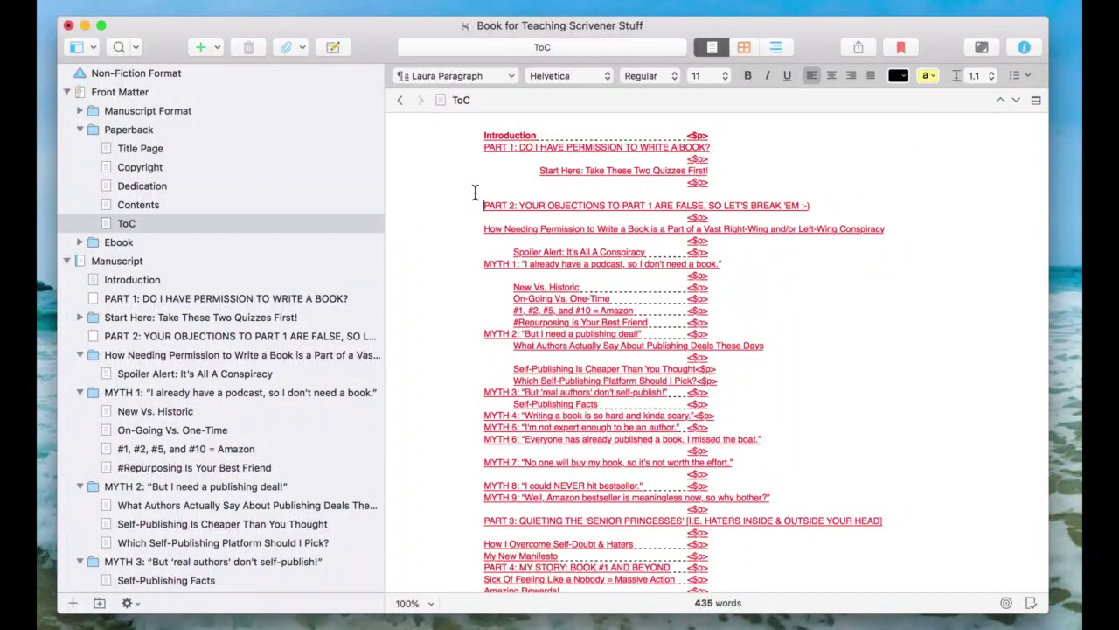
pyautogui.click(481, 262)
pyautogui.press('Return')
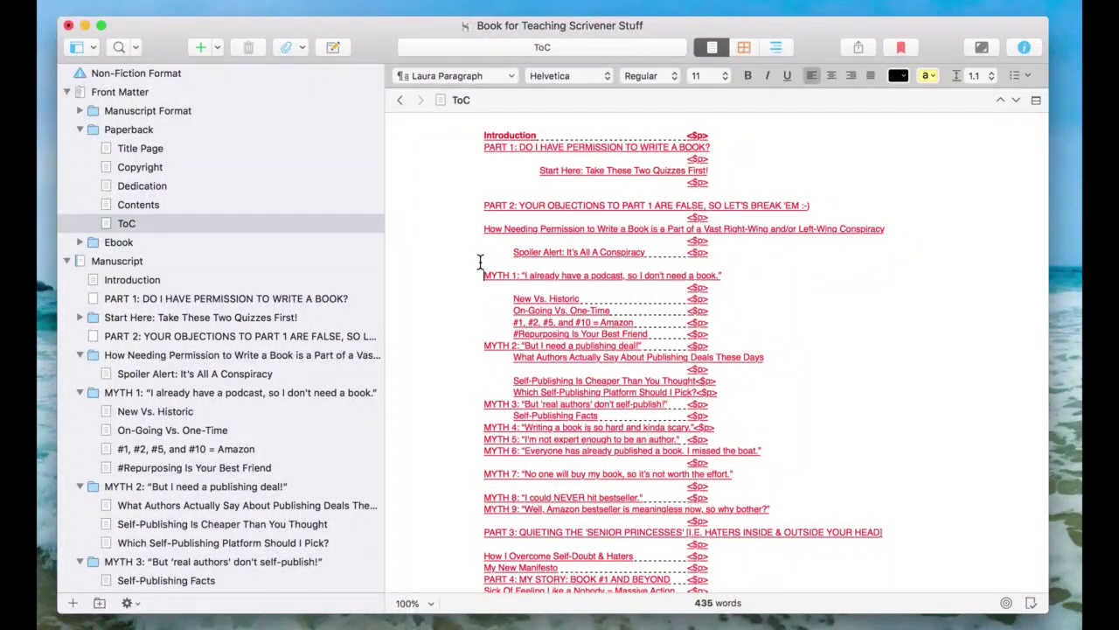
pyautogui.click(483, 346)
pyautogui.press('Return')
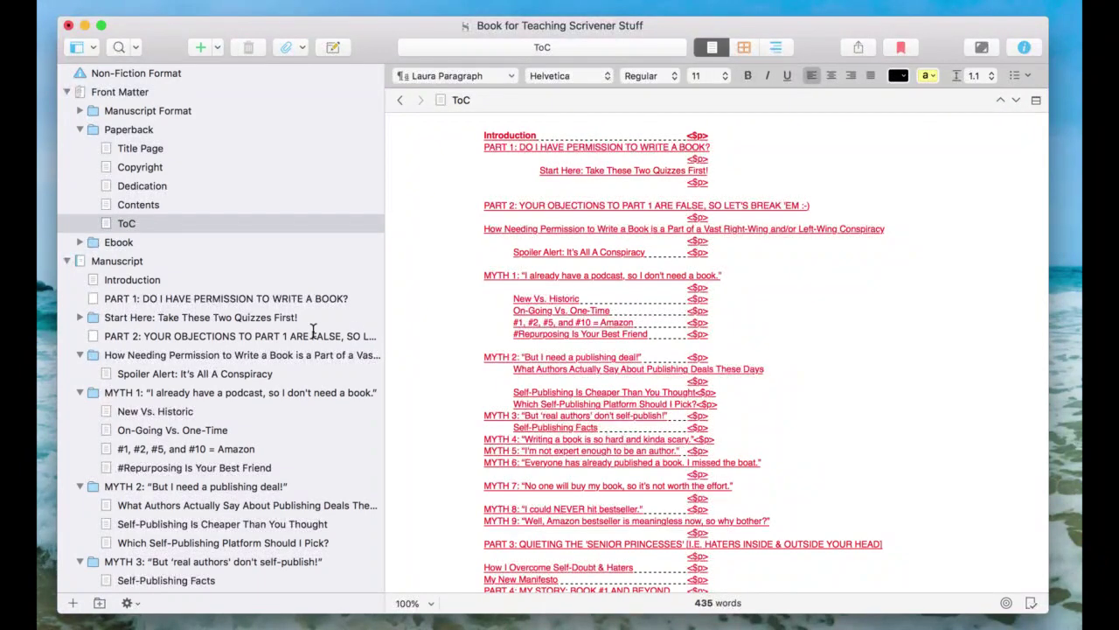
pyautogui.scroll(-2, 242, 402)
pyautogui.scroll(2, 241, 402)
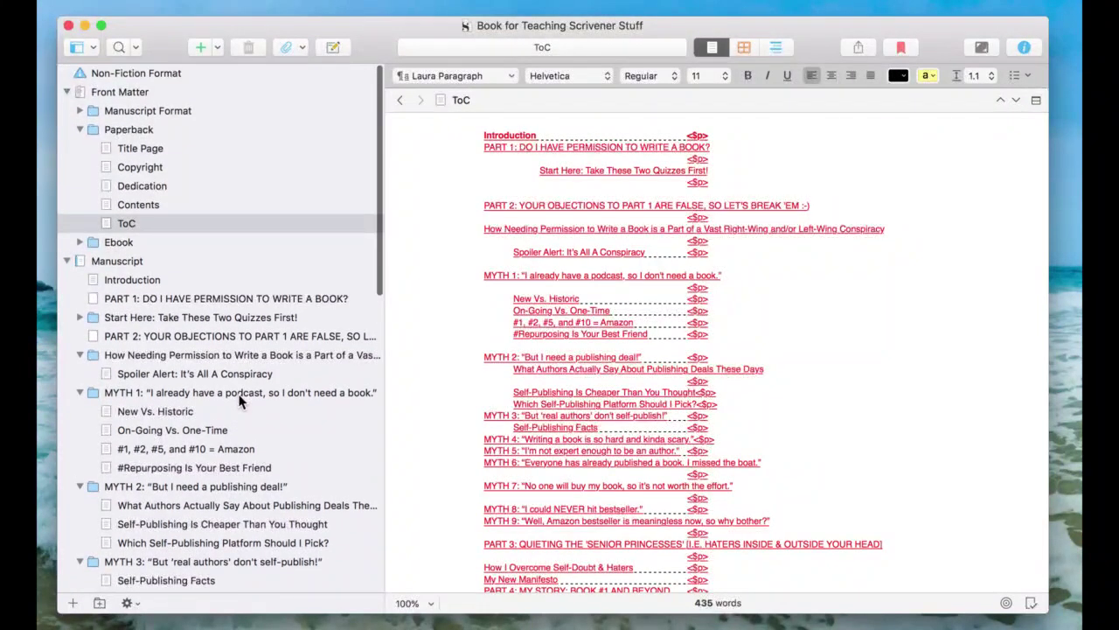
pyautogui.click(201, 6)
# - Switch Compile output from ePub 2 Ebook to PDF, using Paperback (6x9) format and Paperback front/back matter
pyautogui.moveTo(160, 6)
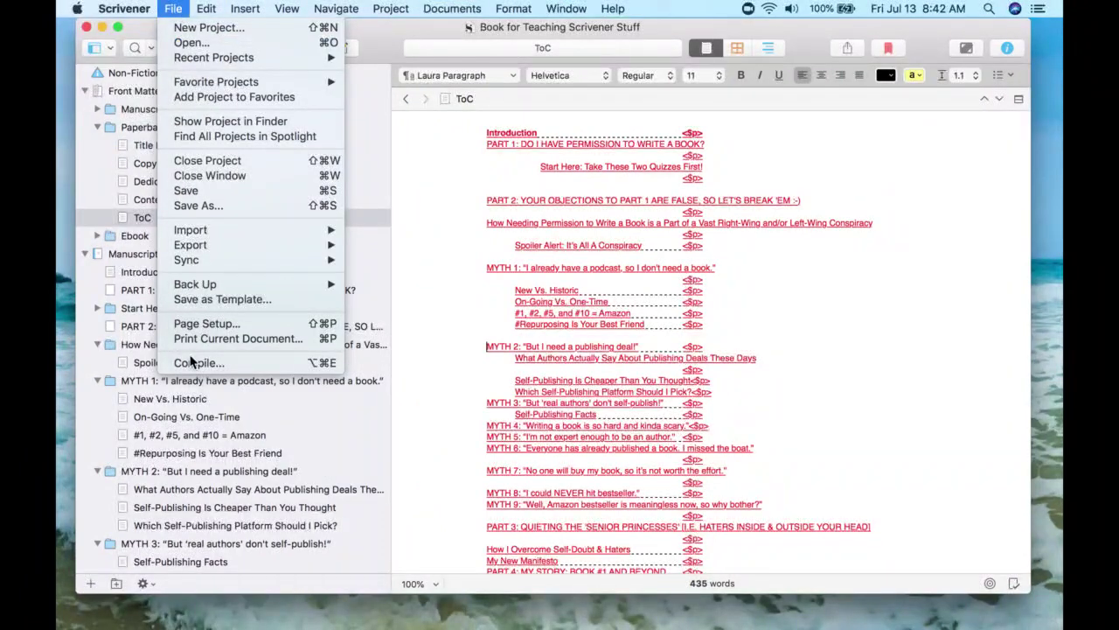
pyautogui.press('Escape')
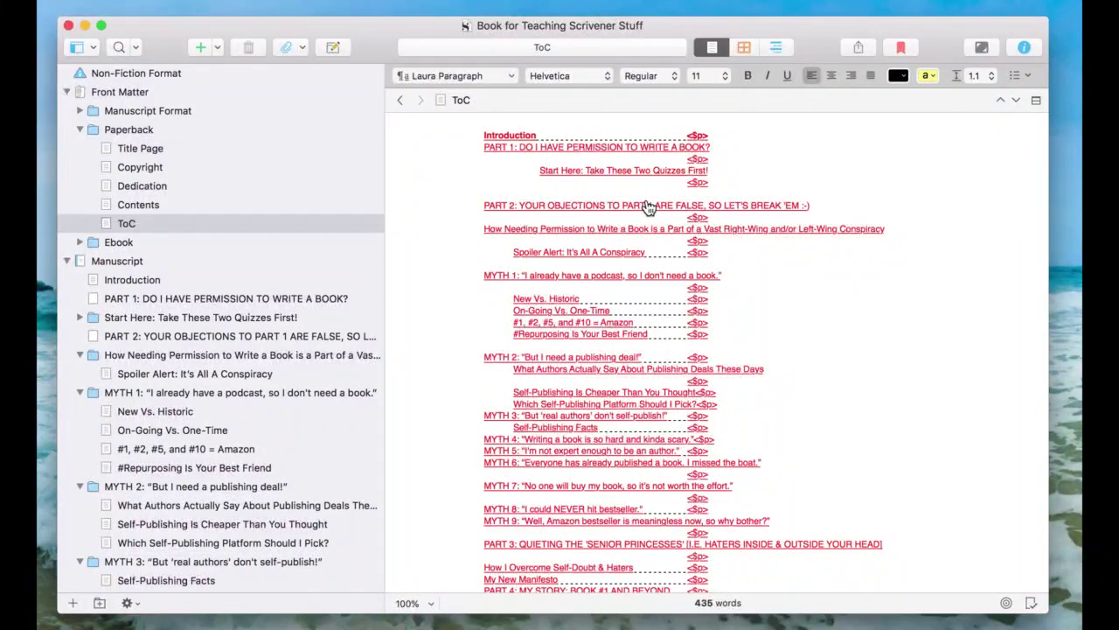
pyautogui.press('super+alt+e')
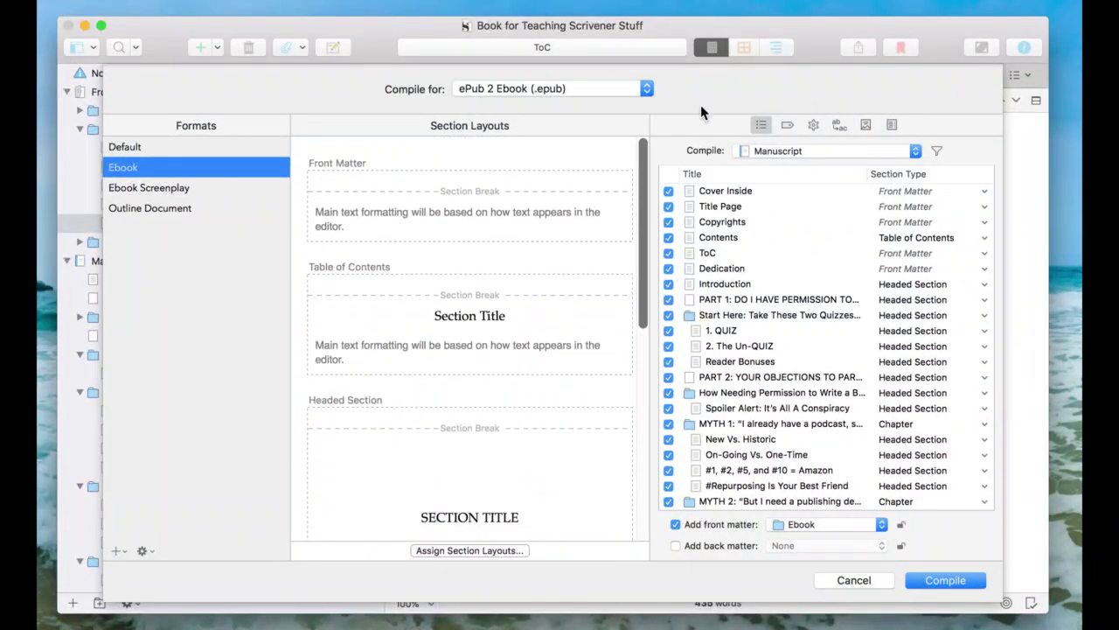
pyautogui.click(623, 88)
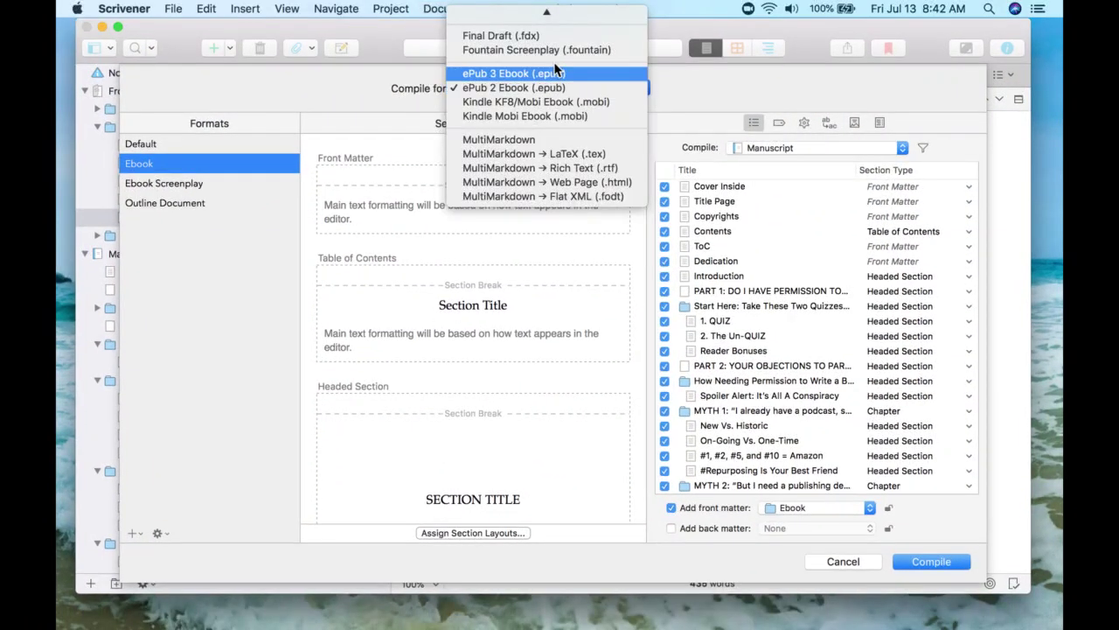
pyautogui.scroll(3, 555, 53)
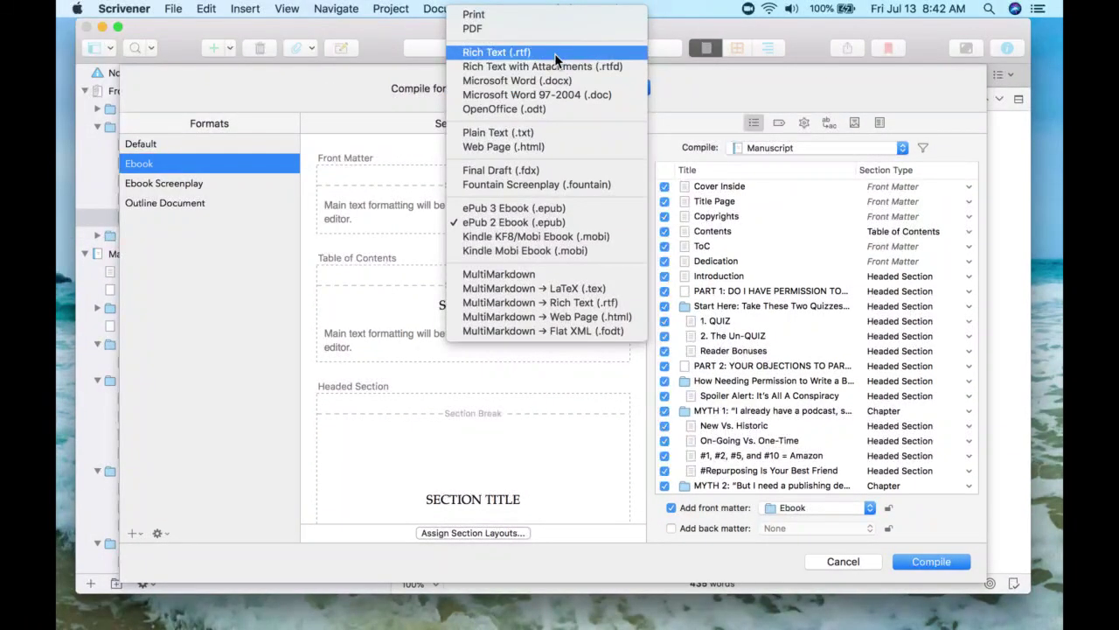
pyautogui.click(503, 31)
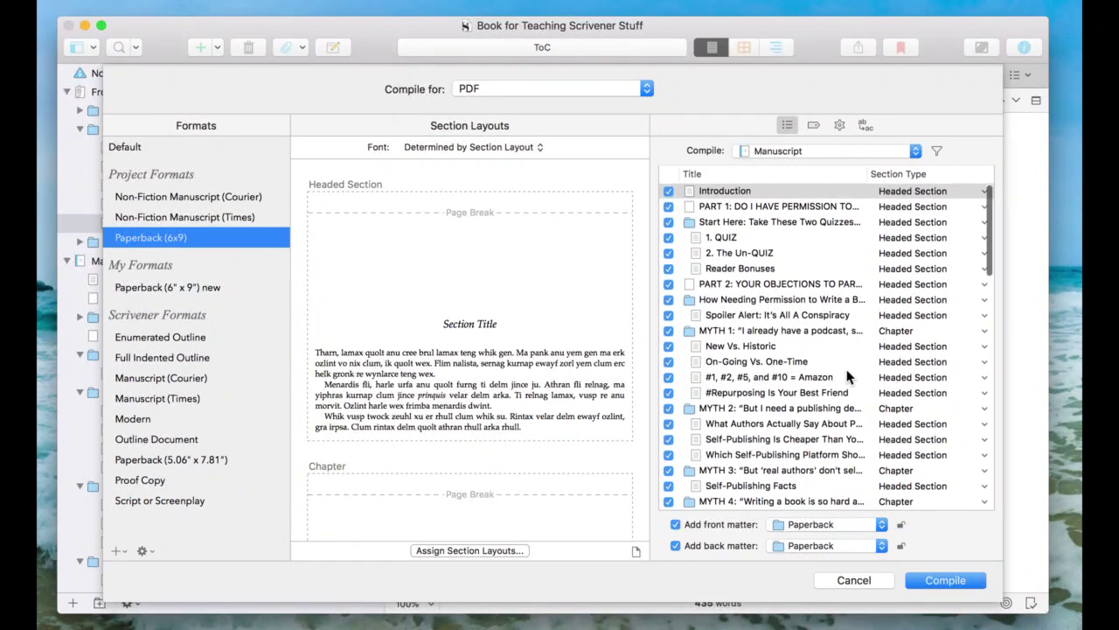
pyautogui.scroll(-15, 786, 346)
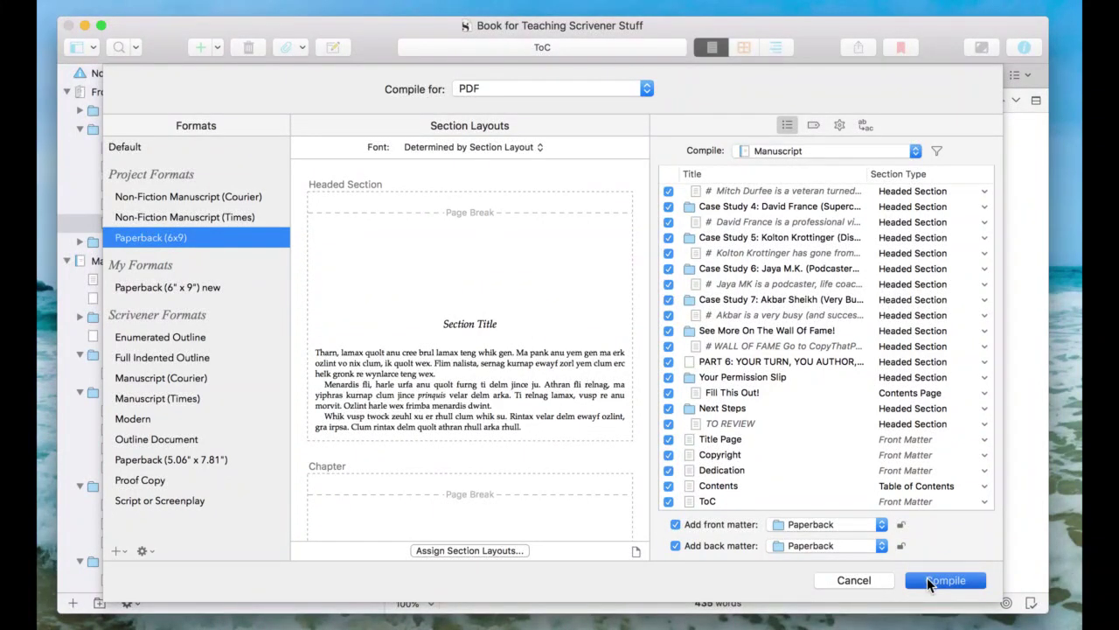
# - Compile and export 'Book for Teaching Scrivener Stuff.pdf' to the Desktop under the default name
pyautogui.click(929, 580)
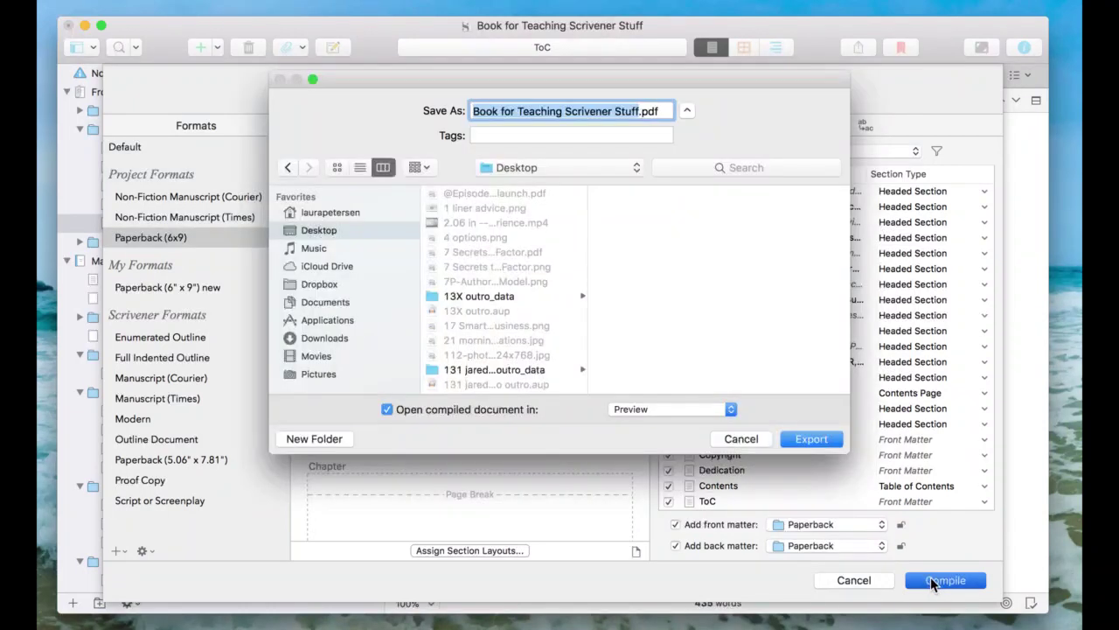
pyautogui.click(800, 435)
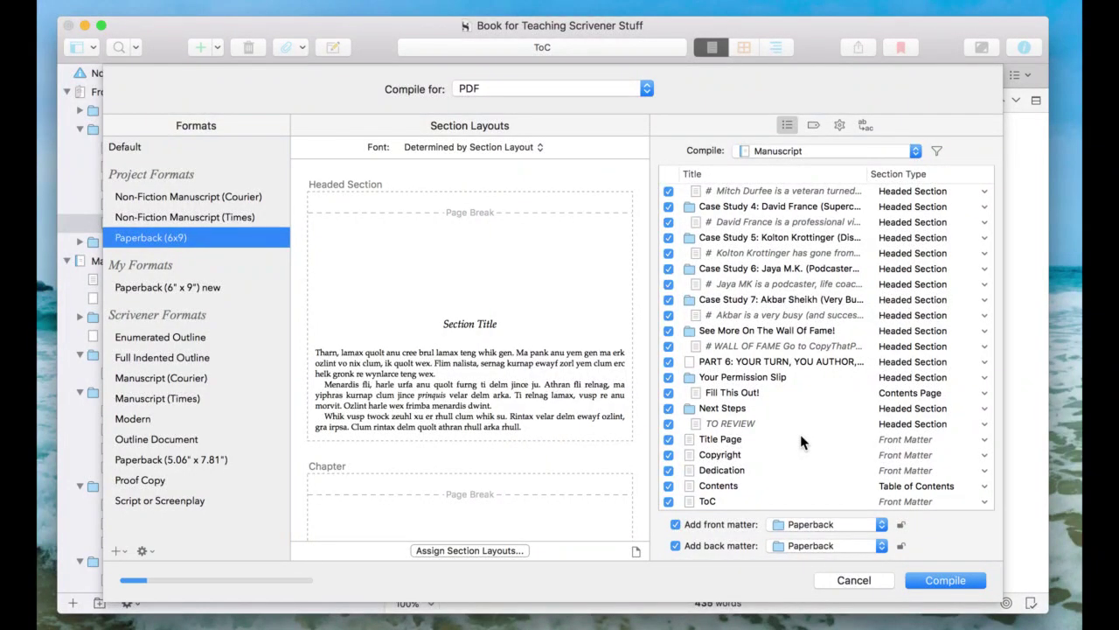